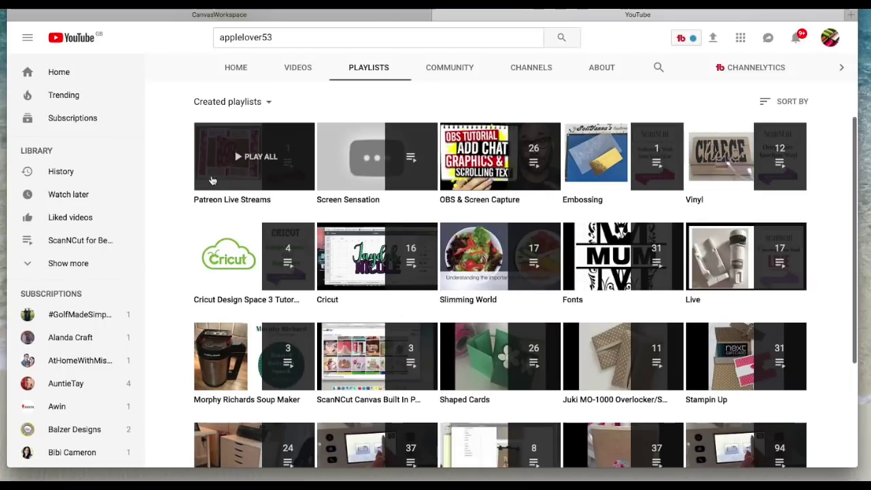
Step: Open the ScanNCut for Beginners playlist, pause its first video and look through the playlist's videos to the end
{"action": "scroll", "coordinate": [212, 181], "scroll_direction": "down", "scroll_amount": 2}
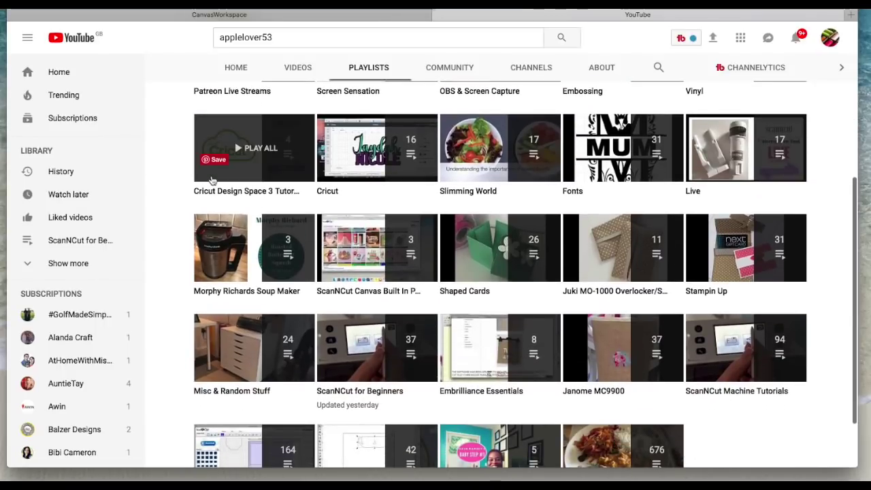
{"action": "scroll", "coordinate": [213, 180], "scroll_direction": "down", "scroll_amount": 1}
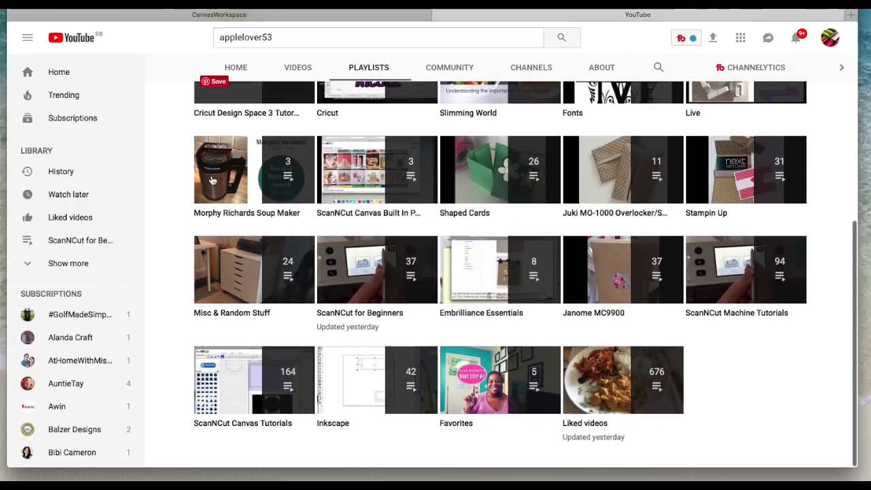
{"action": "left_click", "coordinate": [409, 273]}
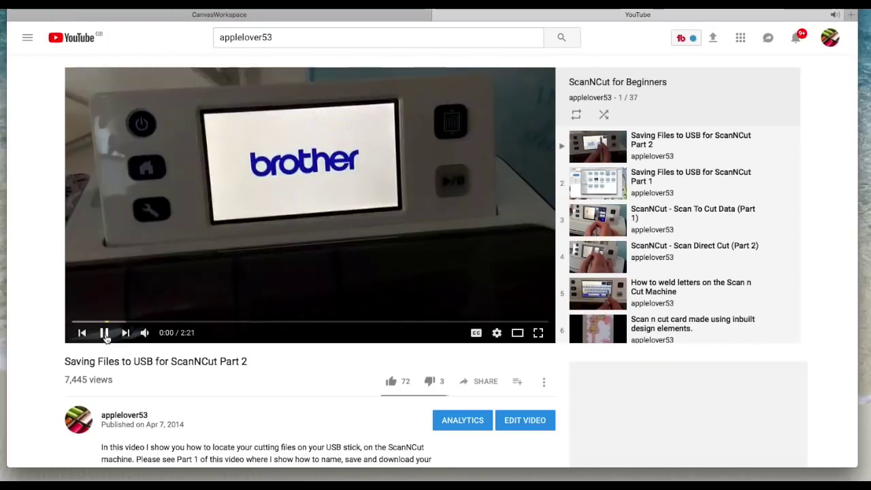
{"action": "left_click", "coordinate": [104, 333]}
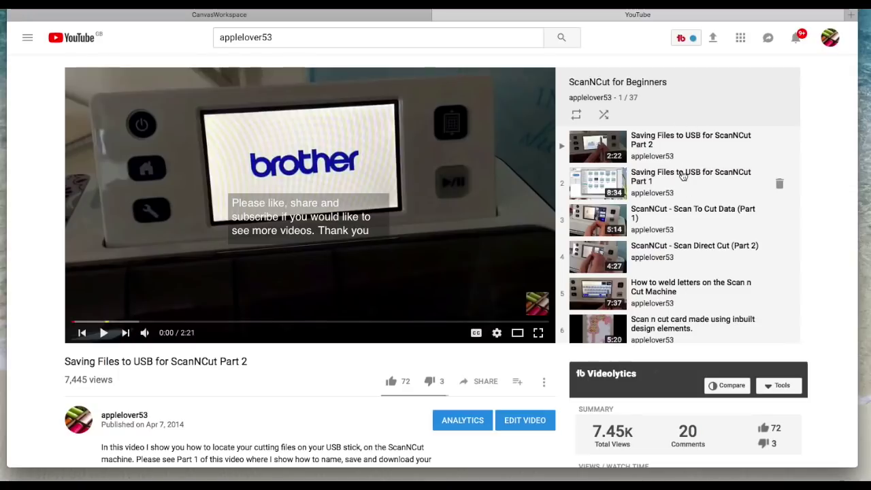
{"action": "scroll", "coordinate": [683, 176], "scroll_direction": "down", "scroll_amount": 10}
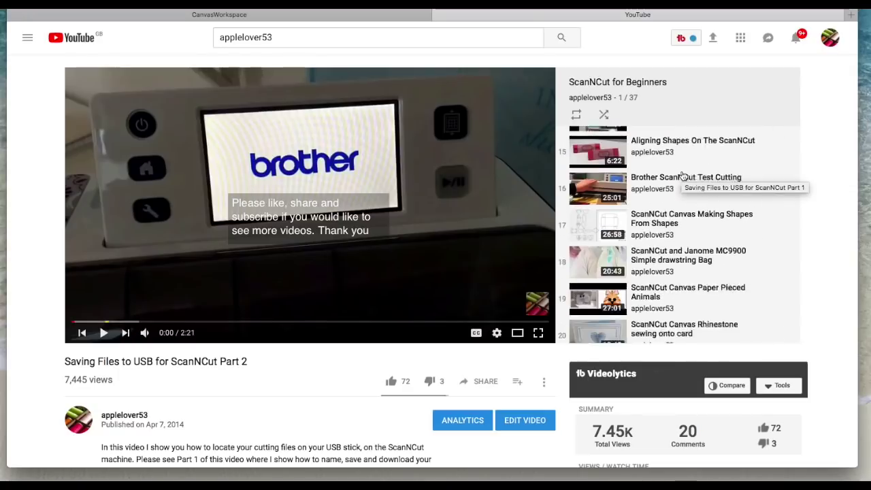
{"action": "scroll", "coordinate": [682, 176], "scroll_direction": "down", "scroll_amount": 5}
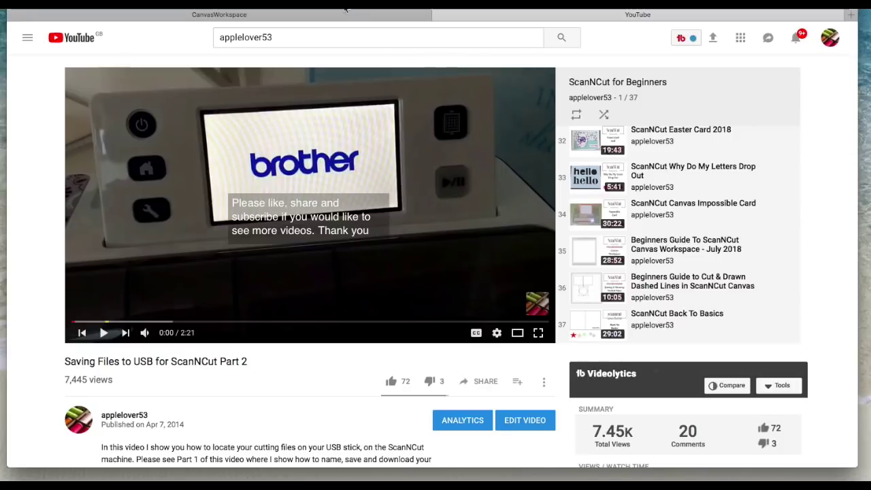
Step: Switch to CanvasWorkspace, start a new blank project and look over the available editing commands
{"action": "left_click", "coordinate": [364, 16]}
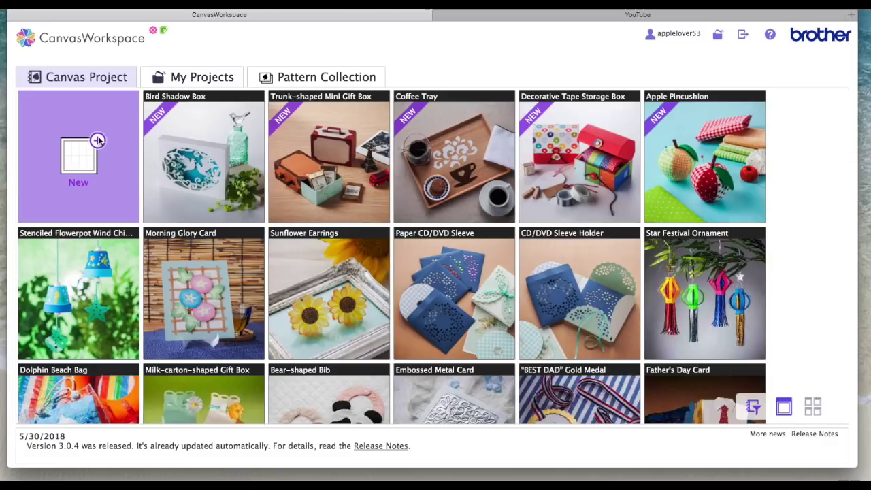
{"action": "left_click", "coordinate": [98, 141]}
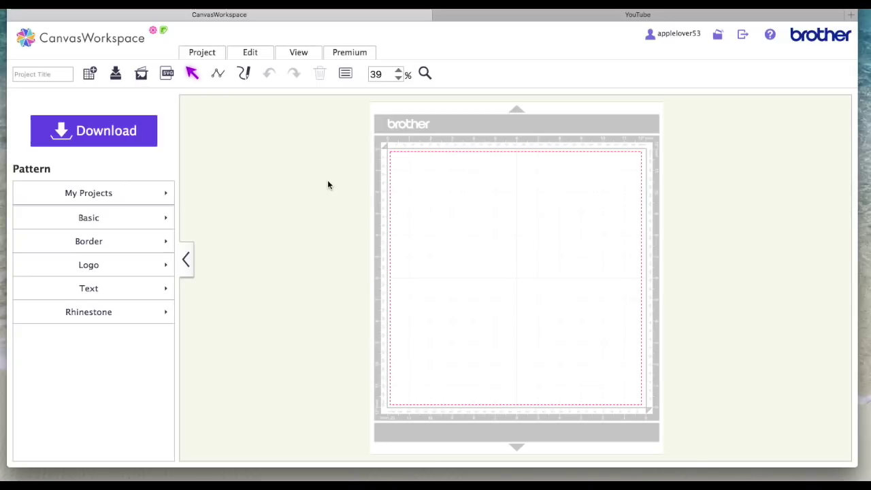
{"action": "left_click", "coordinate": [251, 54]}
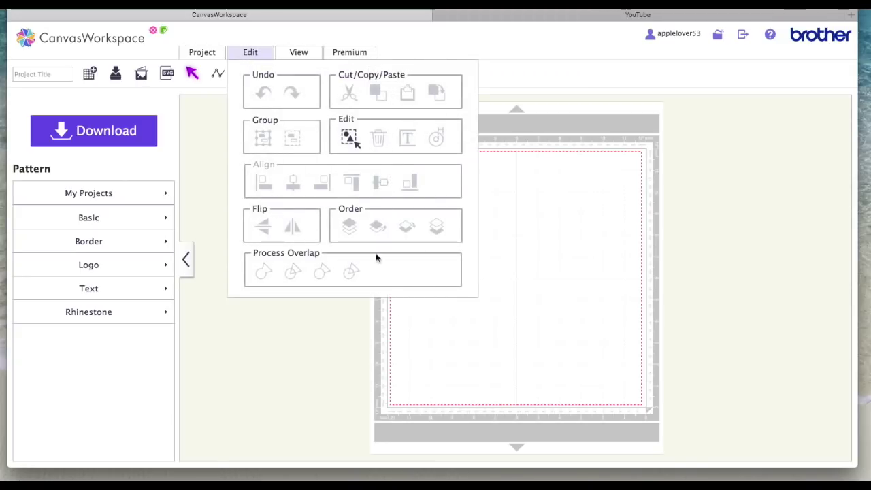
{"action": "left_click", "coordinate": [300, 330]}
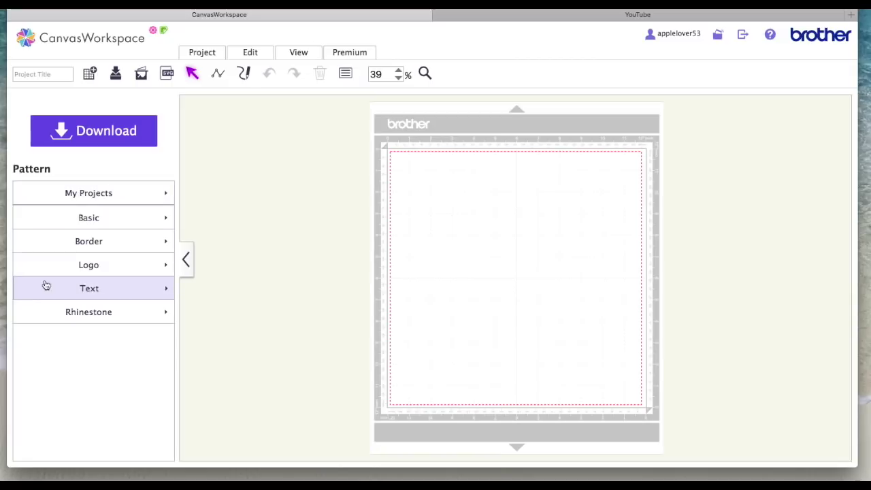
Step: Add the plain heart from the Basic pattern shapes to the mat
{"action": "left_click", "coordinate": [113, 218]}
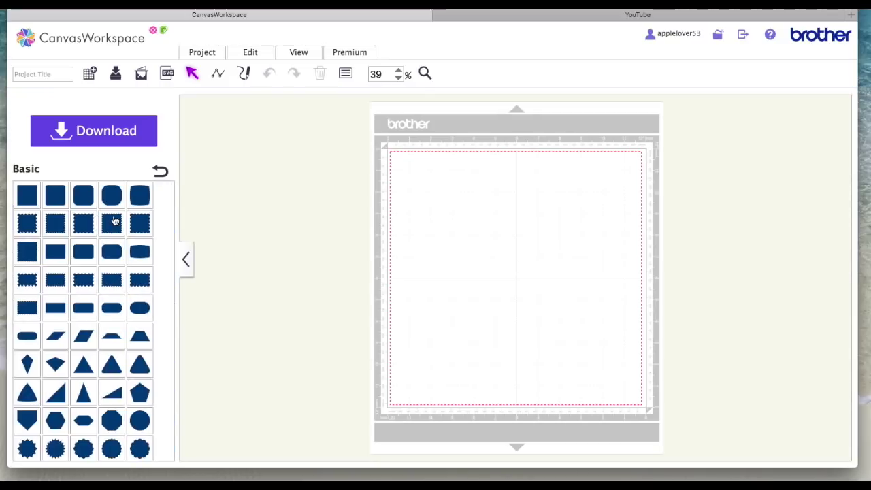
{"action": "scroll", "coordinate": [113, 220], "scroll_direction": "down", "scroll_amount": 5}
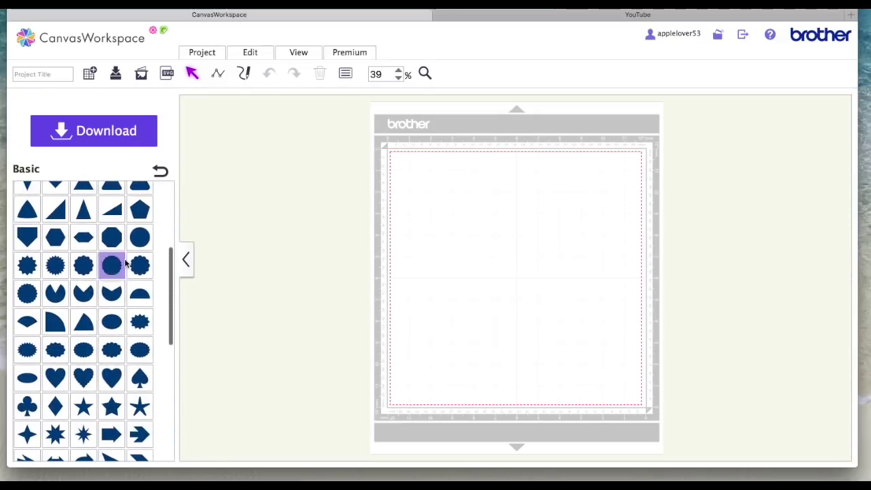
{"action": "left_click", "coordinate": [56, 378]}
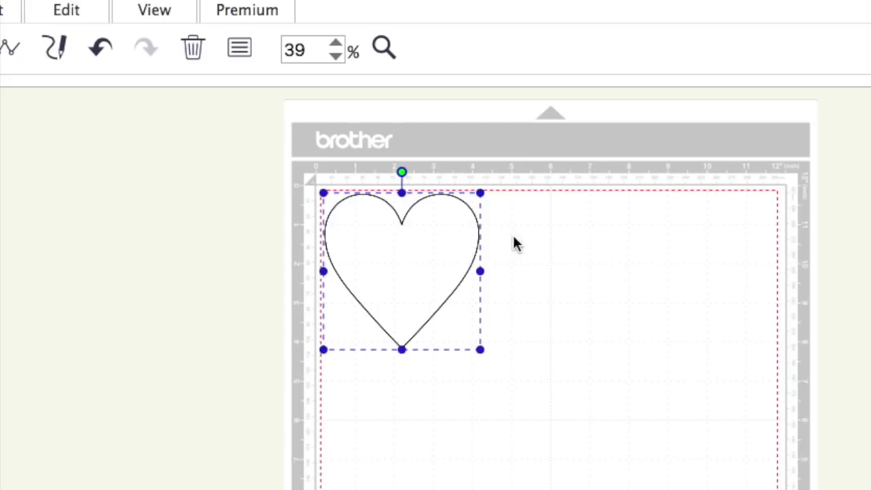
Step: Duplicate the heart beside the original and space the two hearts apart near the mat's upper edge
{"action": "left_click_drag", "start_coordinate": [416, 257], "coordinate": [551, 264], "text": "alt"}
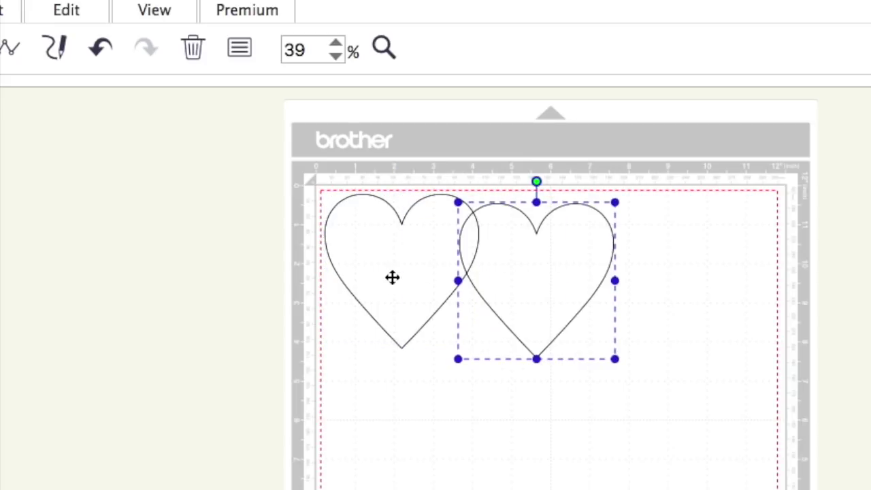
{"action": "left_click", "coordinate": [584, 467]}
{"action": "left_click", "coordinate": [554, 290]}
{"action": "left_click_drag", "start_coordinate": [530, 209], "coordinate": [565, 204]}
{"action": "left_click_drag", "start_coordinate": [419, 196], "coordinate": [440, 189]}
{"action": "left_click", "coordinate": [558, 195]}
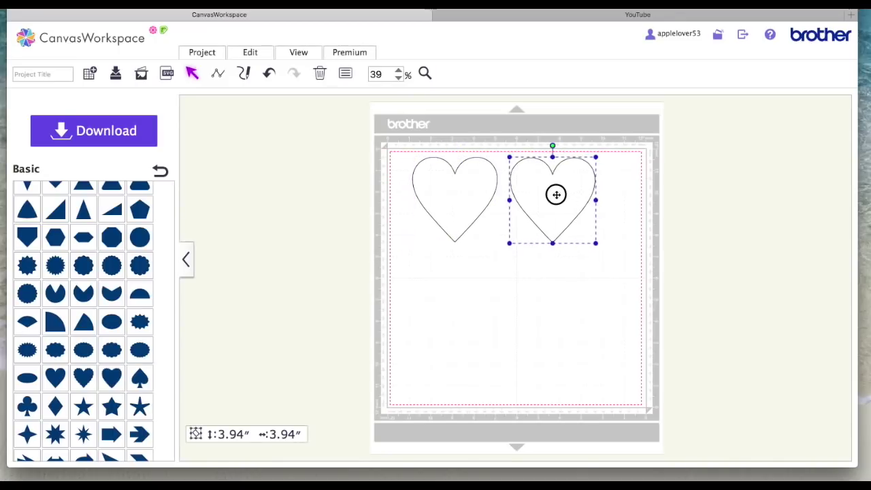
Step: Move the right heart diagonally below the left one, then align the top edges of both hearts
{"action": "left_click_drag", "start_coordinate": [558, 194], "coordinate": [546, 283]}
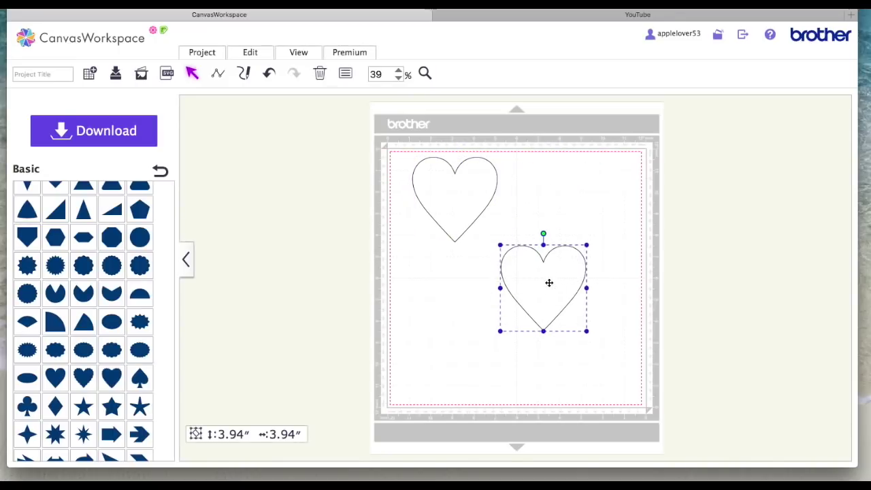
{"action": "left_click", "coordinate": [620, 286]}
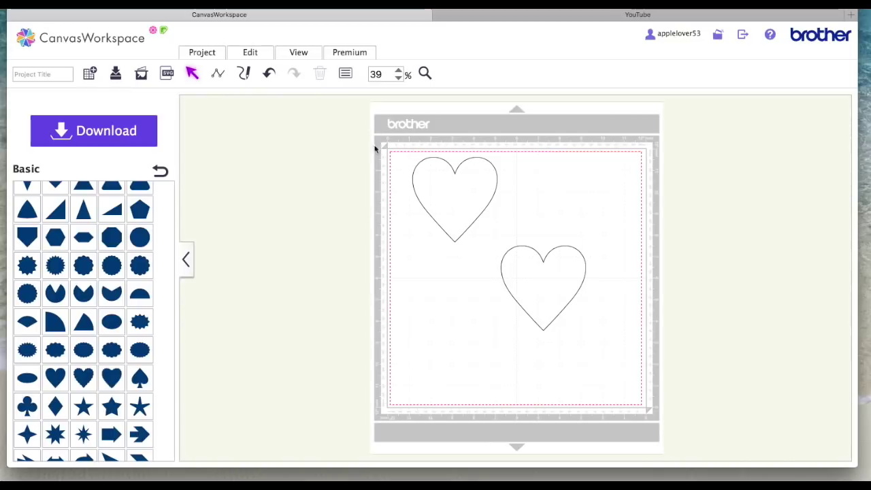
{"action": "left_click_drag", "start_coordinate": [391, 140], "coordinate": [629, 369]}
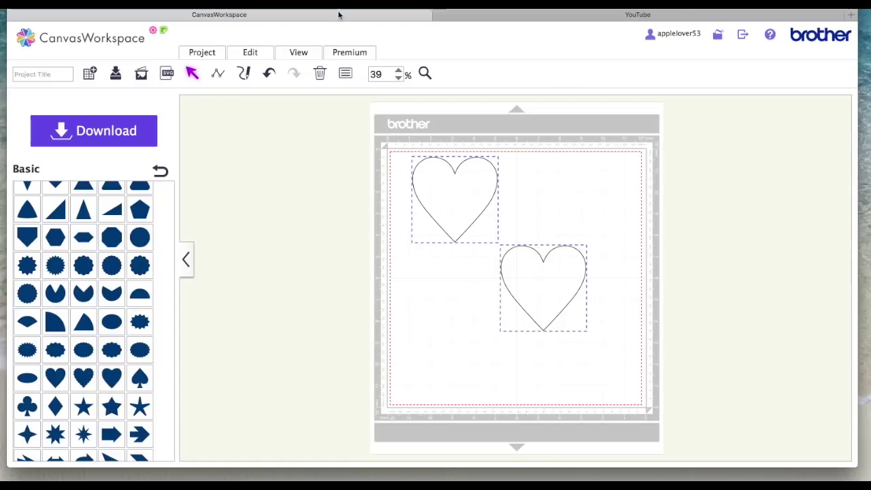
{"action": "left_click", "coordinate": [251, 53]}
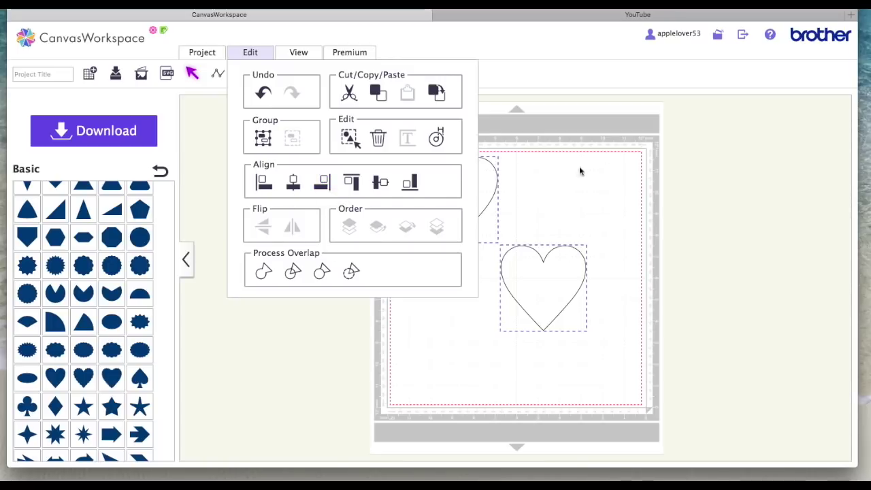
{"action": "left_click", "coordinate": [352, 184]}
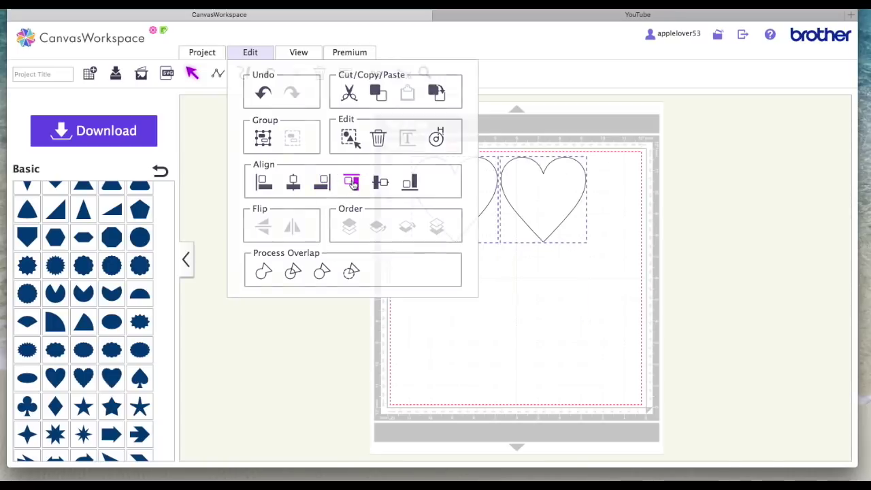
{"action": "left_click", "coordinate": [460, 298]}
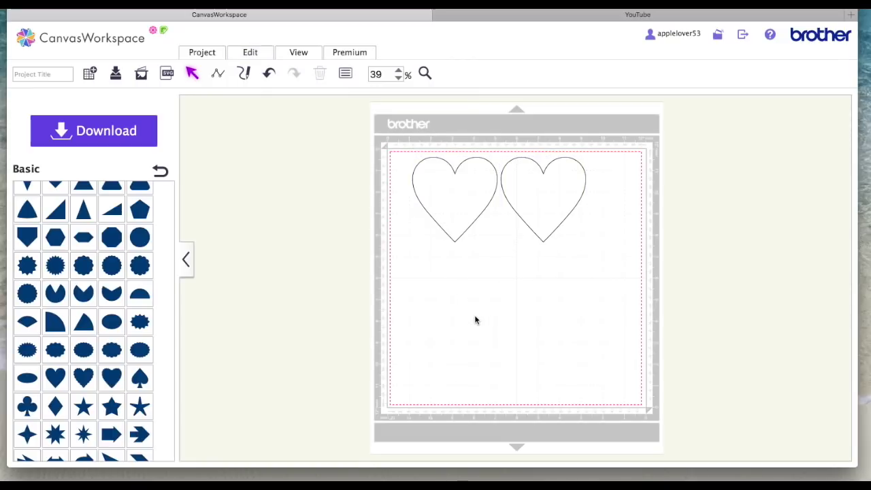
Step: Move the right heart lower than the left one, then align the bottom edges of both hearts
{"action": "left_click_drag", "start_coordinate": [554, 200], "coordinate": [559, 247]}
{"action": "left_click_drag", "start_coordinate": [601, 372], "coordinate": [372, 136]}
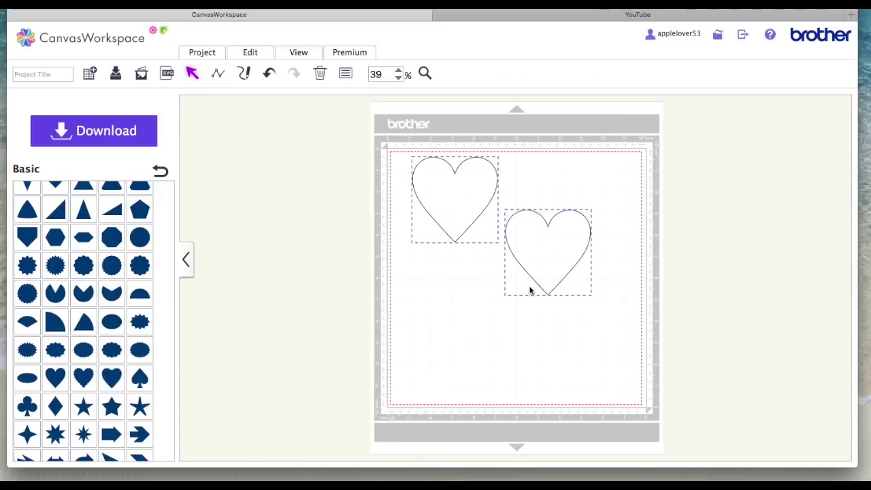
{"action": "left_click", "coordinate": [259, 55]}
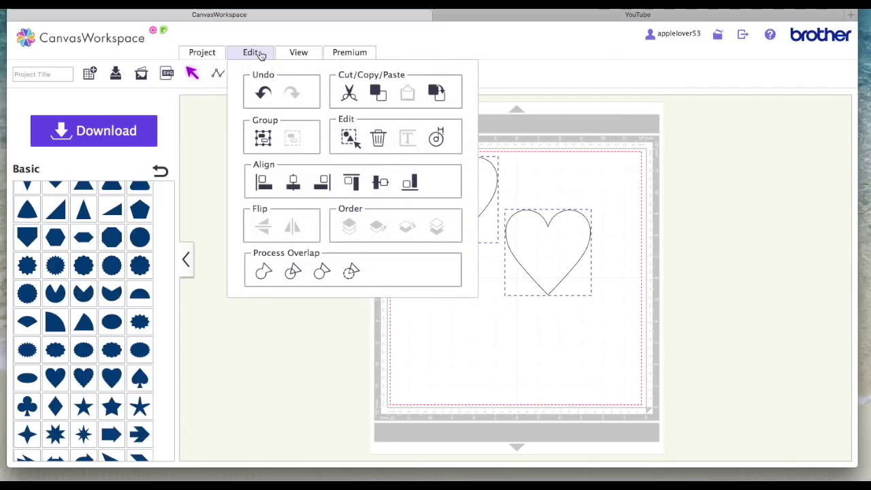
{"action": "left_click", "coordinate": [409, 186]}
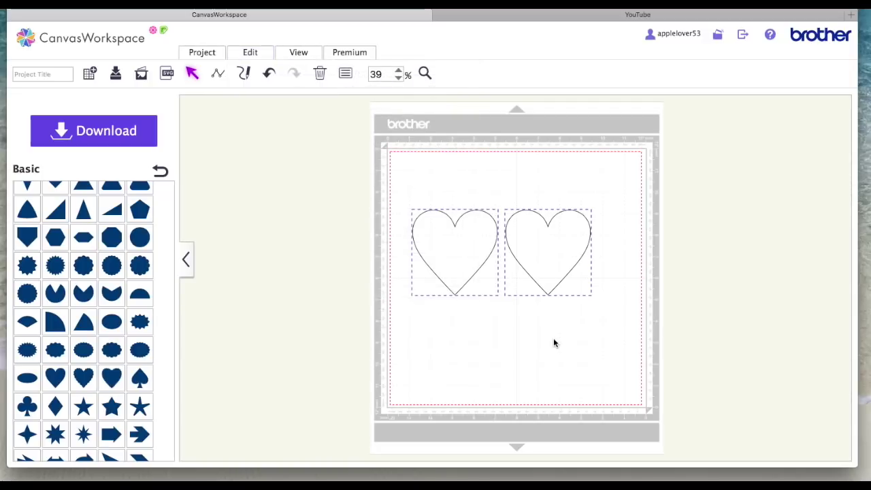
{"action": "left_click", "coordinate": [519, 326]}
Step: Select each heart individually, then show the left heart's edit points and leave point editing
{"action": "left_click", "coordinate": [471, 255]}
{"action": "left_click", "coordinate": [549, 249]}
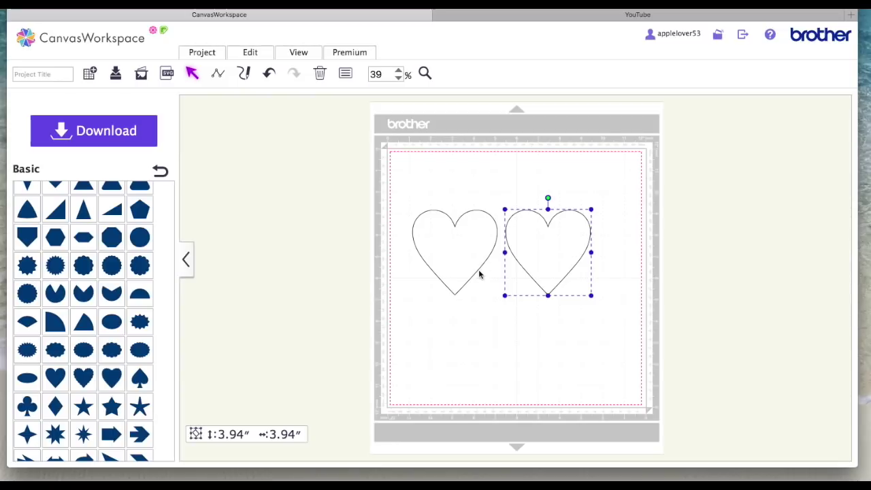
{"action": "left_click", "coordinate": [479, 326]}
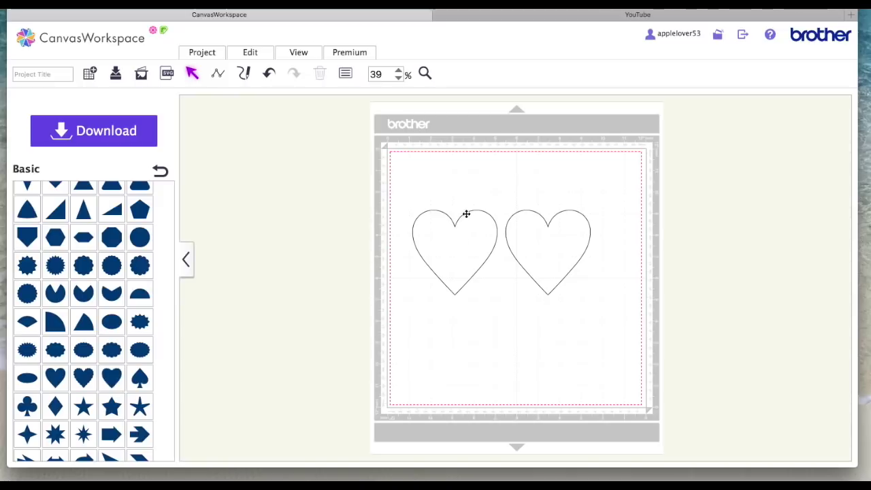
{"action": "left_click", "coordinate": [467, 243]}
{"action": "double_click", "coordinate": [467, 248]}
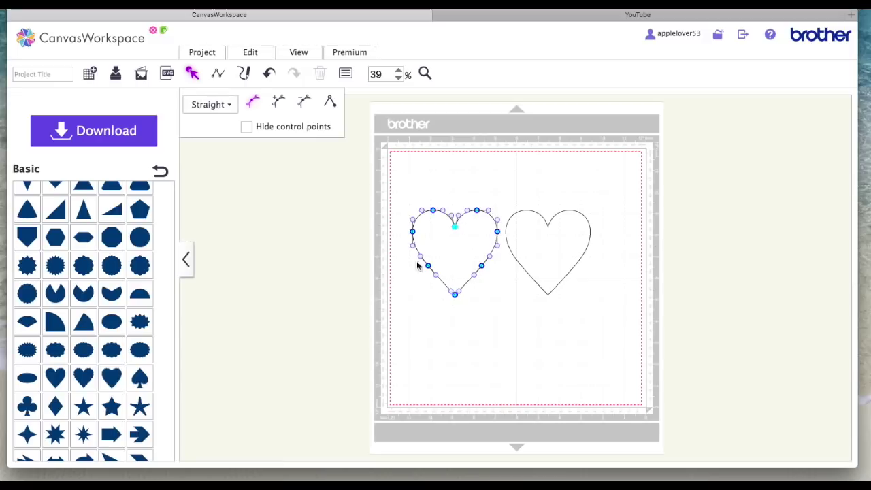
{"action": "left_click", "coordinate": [506, 309]}
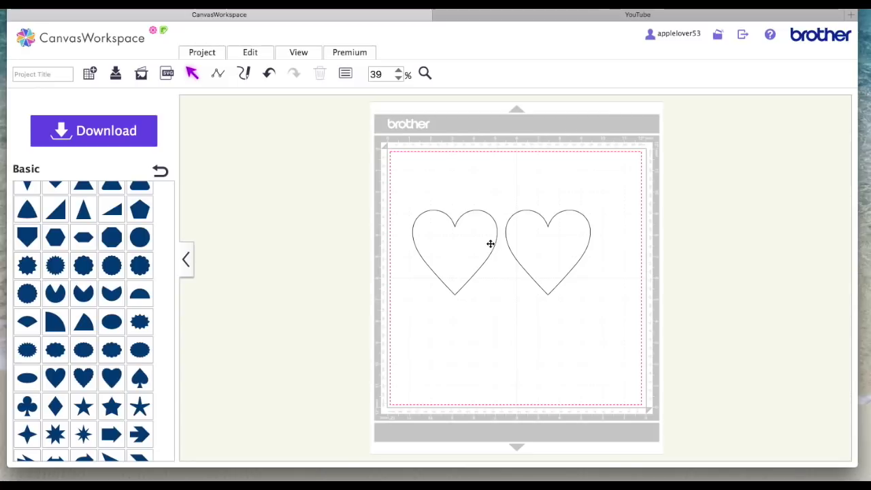
Step: Move the right heart to overlap the left heart's lower-right side and check each heart by selecting it individually
{"action": "left_click_drag", "start_coordinate": [550, 243], "coordinate": [510, 279]}
{"action": "left_click", "coordinate": [518, 350]}
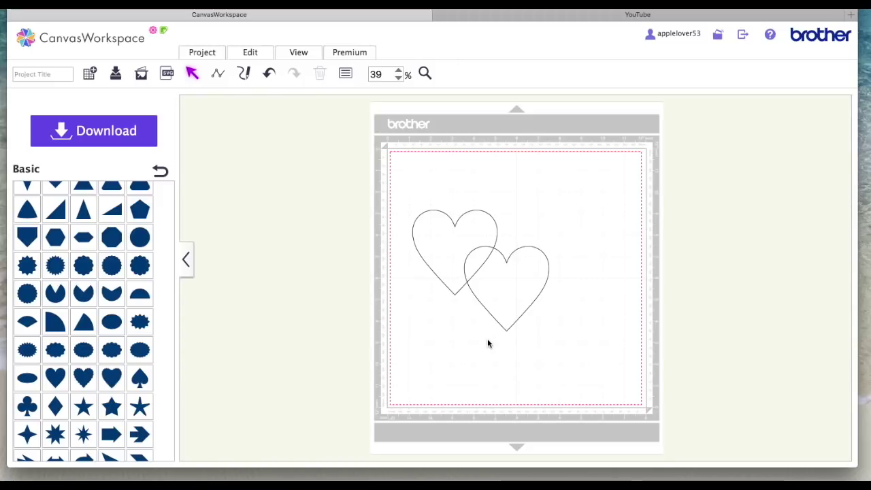
{"action": "left_click", "coordinate": [512, 292]}
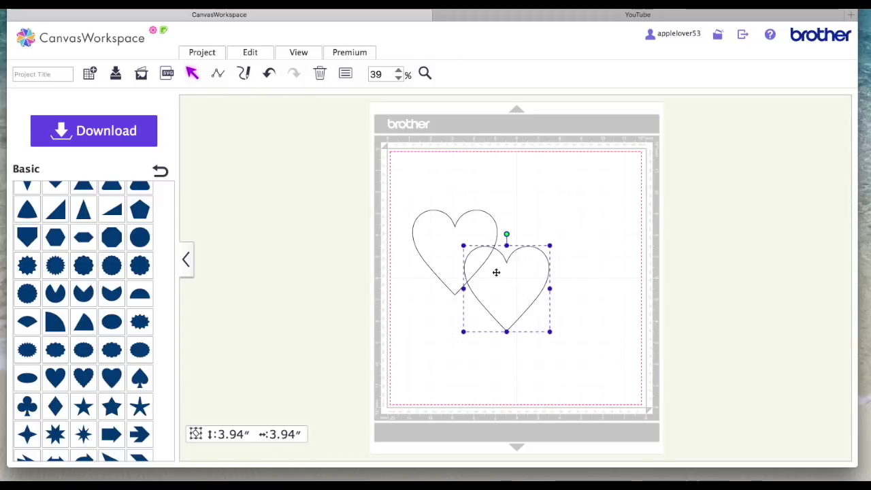
{"action": "left_click", "coordinate": [452, 240]}
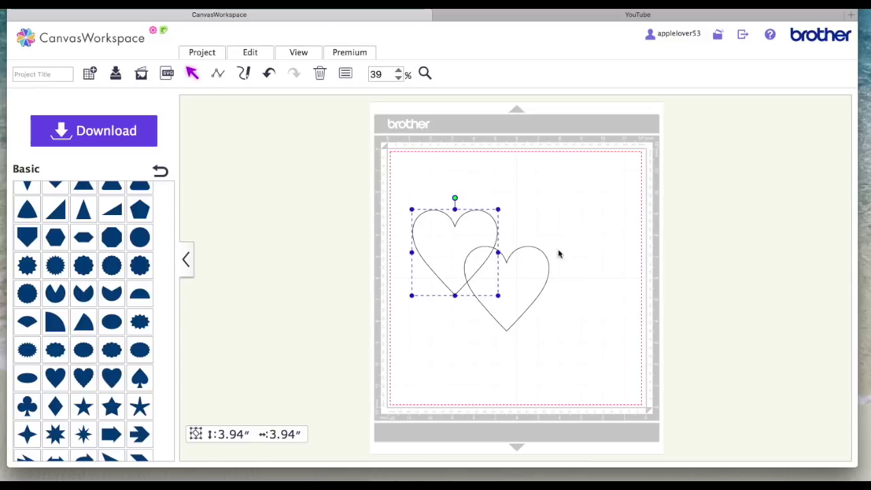
{"action": "left_click", "coordinate": [431, 324]}
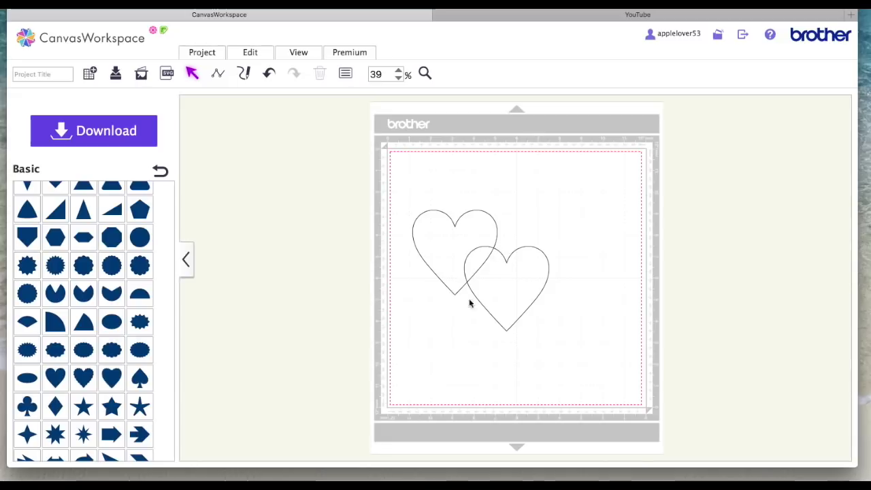
{"action": "left_click", "coordinate": [476, 256]}
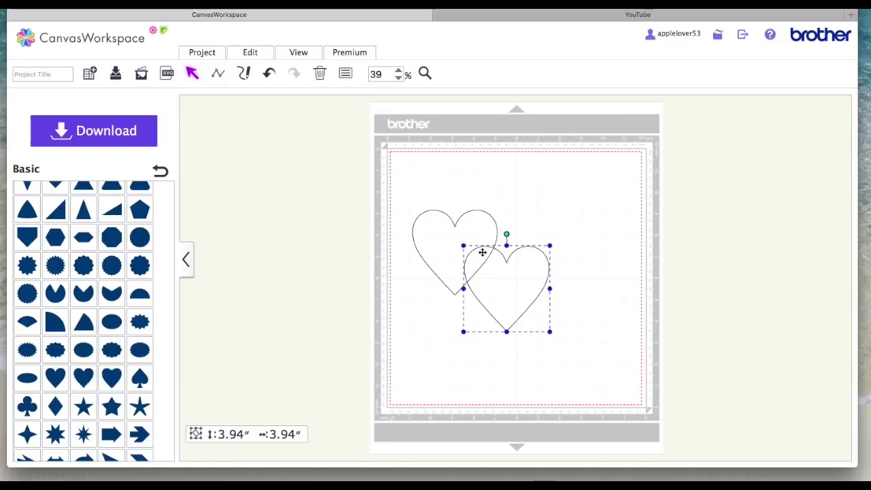
{"action": "double_click", "coordinate": [512, 289]}
{"action": "left_click", "coordinate": [587, 306]}
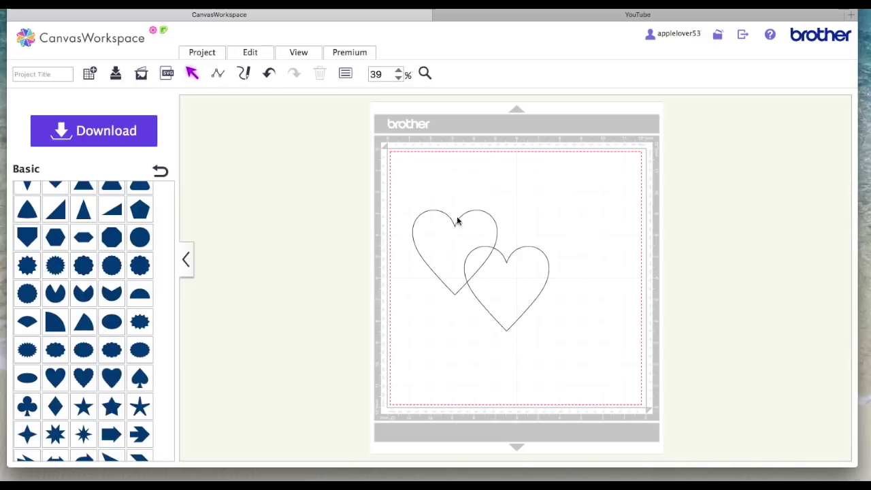
Step: Weld the two overlapping hearts into one outline and select it, then undo the weld
{"action": "left_click_drag", "start_coordinate": [386, 190], "coordinate": [580, 362]}
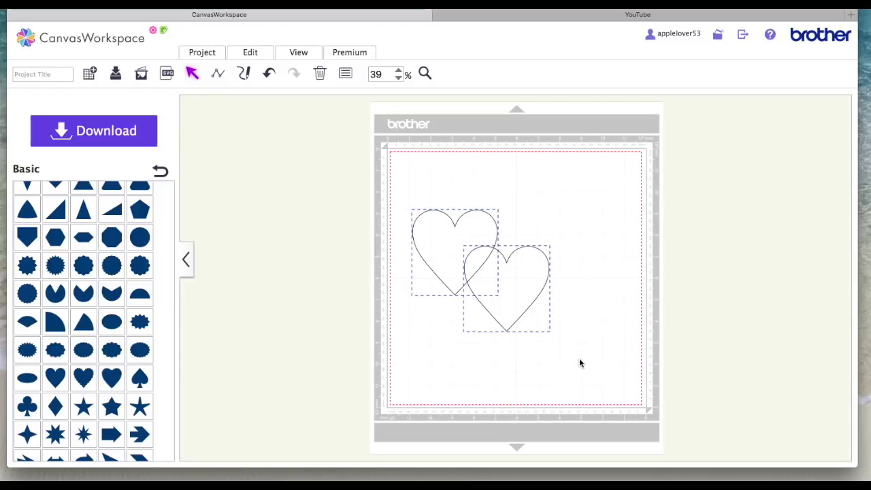
{"action": "left_click", "coordinate": [250, 52]}
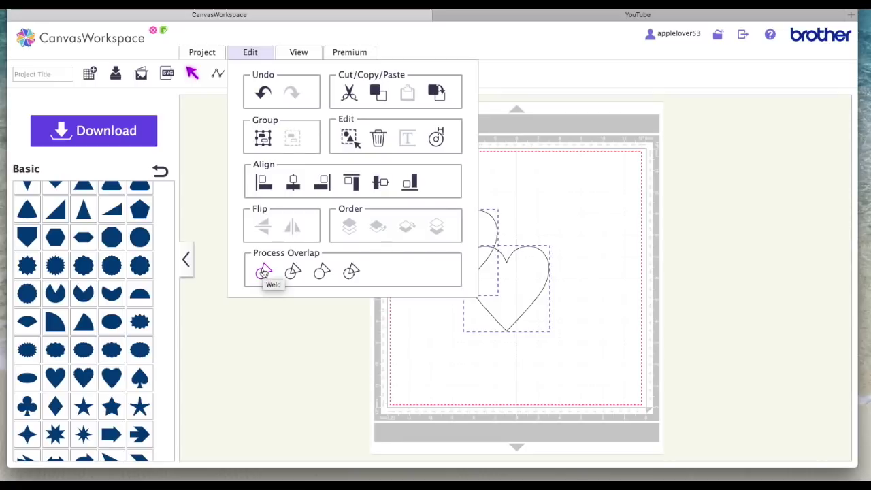
{"action": "left_click", "coordinate": [263, 272]}
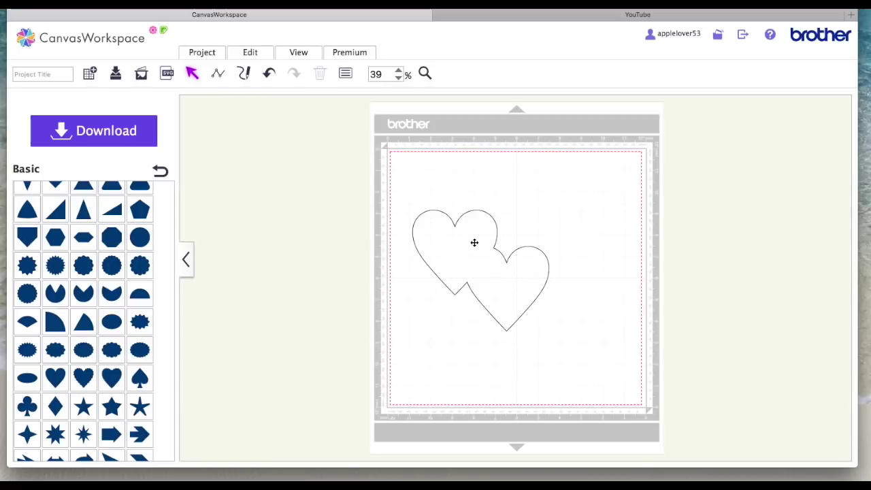
{"action": "left_click", "coordinate": [526, 277]}
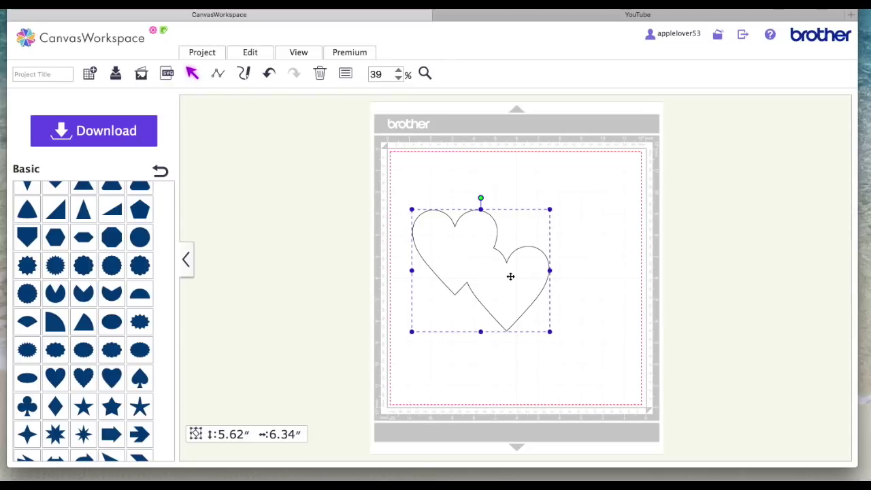
{"action": "left_click", "coordinate": [269, 74]}
Step: Group the two overlapping hearts and make a copy of the group, keeping one pair on the mat and one beyond its right edge
{"action": "left_click_drag", "start_coordinate": [389, 185], "coordinate": [578, 347]}
{"action": "right_click", "coordinate": [521, 278]}
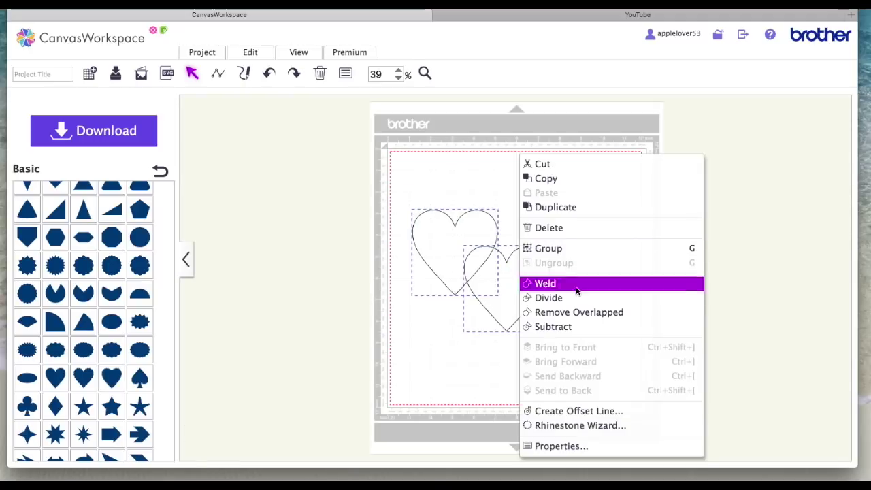
{"action": "left_click", "coordinate": [569, 249]}
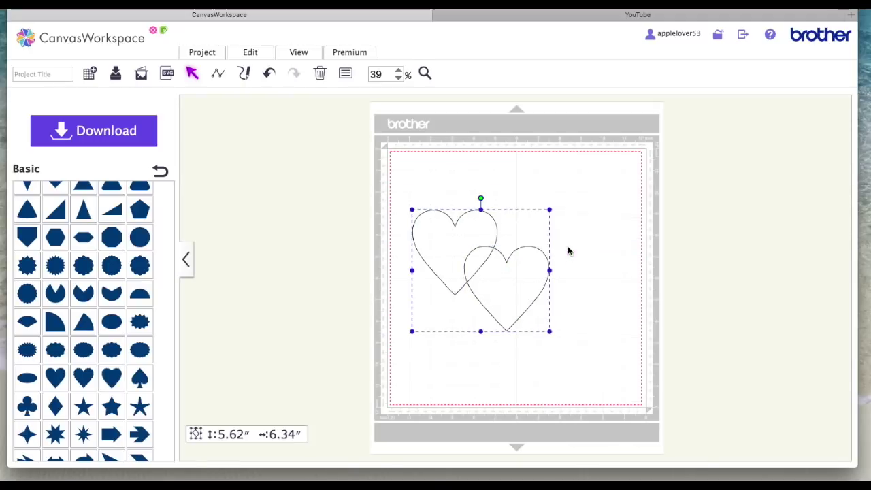
{"action": "left_click_drag", "start_coordinate": [517, 267], "coordinate": [721, 227]}
{"action": "left_click", "coordinate": [605, 339]}
{"action": "left_click_drag", "start_coordinate": [376, 185], "coordinate": [578, 356]}
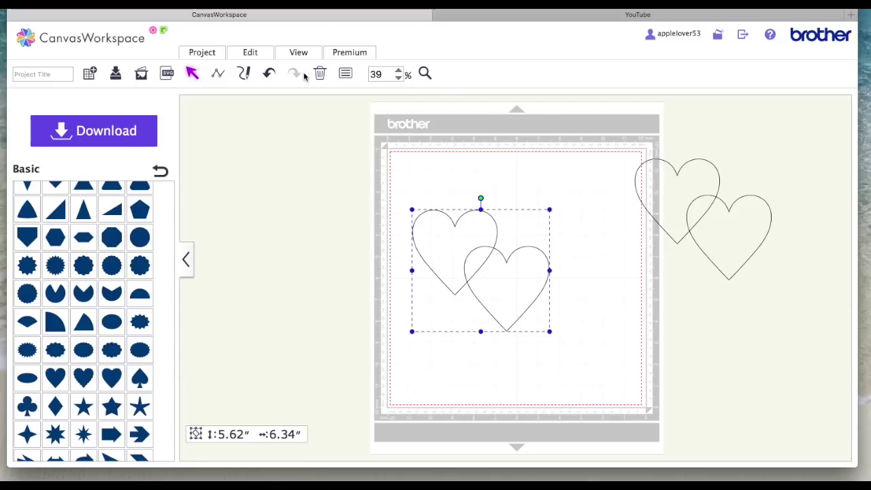
Step: Ungroup the heart pair that is on the mat and deselect it
{"action": "left_click", "coordinate": [593, 187]}
{"action": "left_click", "coordinate": [438, 241]}
{"action": "right_click", "coordinate": [457, 251]}
{"action": "left_click", "coordinate": [477, 261]}
{"action": "left_click", "coordinate": [347, 273]}
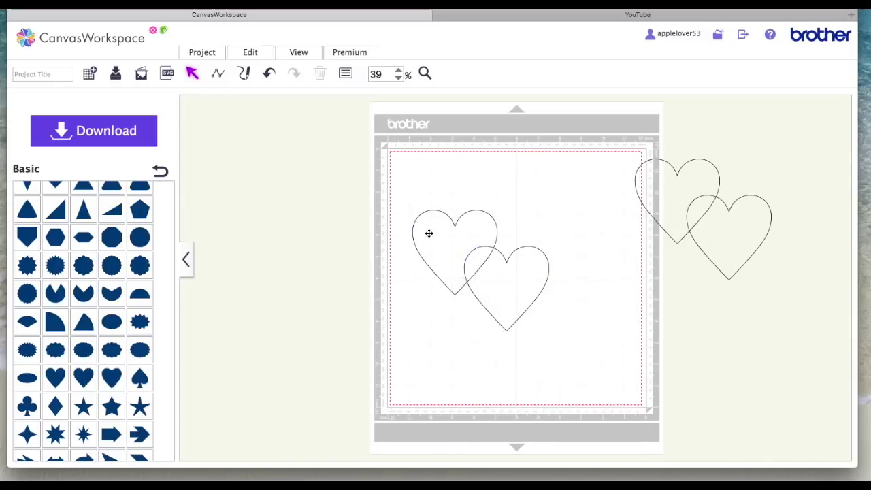
Step: Fill the upper-left heart on the mat with red
{"action": "left_click", "coordinate": [429, 234]}
{"action": "left_click", "coordinate": [345, 74]}
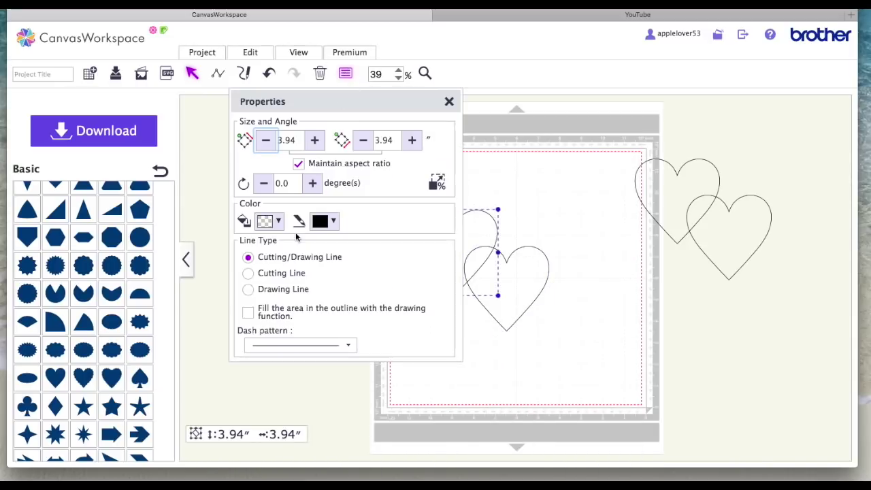
{"action": "left_click", "coordinate": [270, 221]}
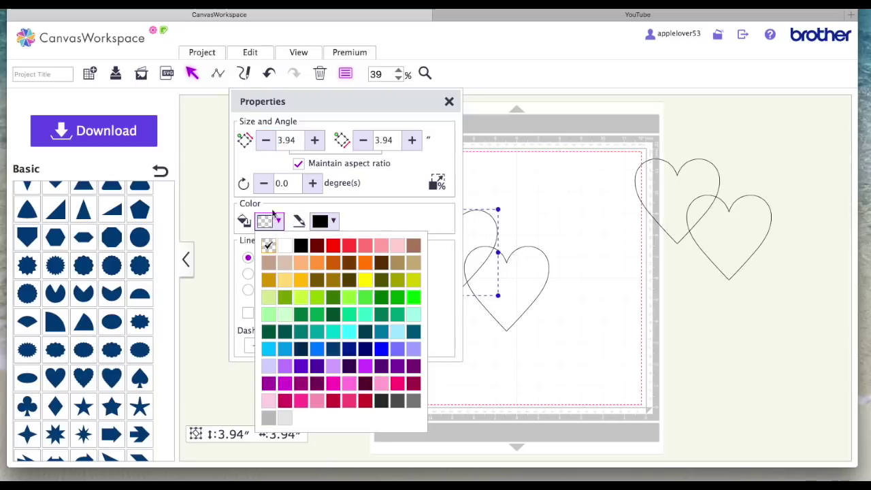
{"action": "left_click", "coordinate": [335, 245]}
Step: Fill the lower-right heart on the mat with blue and close its properties
{"action": "left_click", "coordinate": [524, 270]}
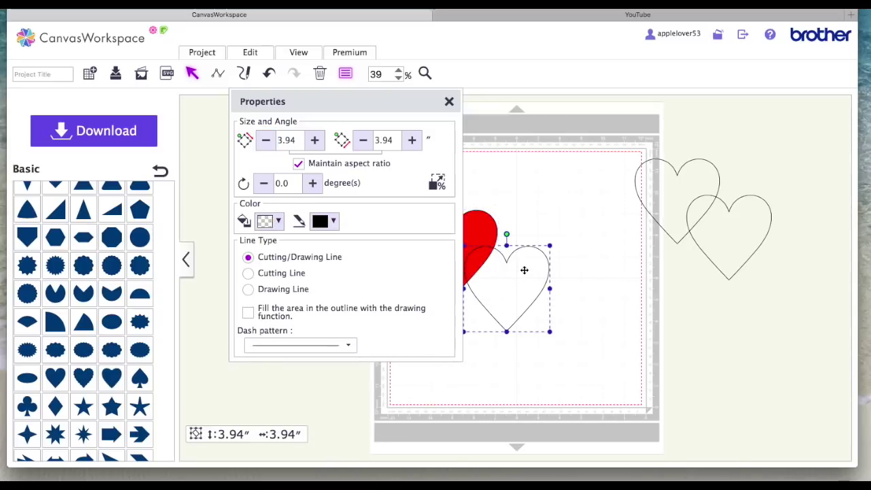
{"action": "left_click", "coordinate": [273, 222]}
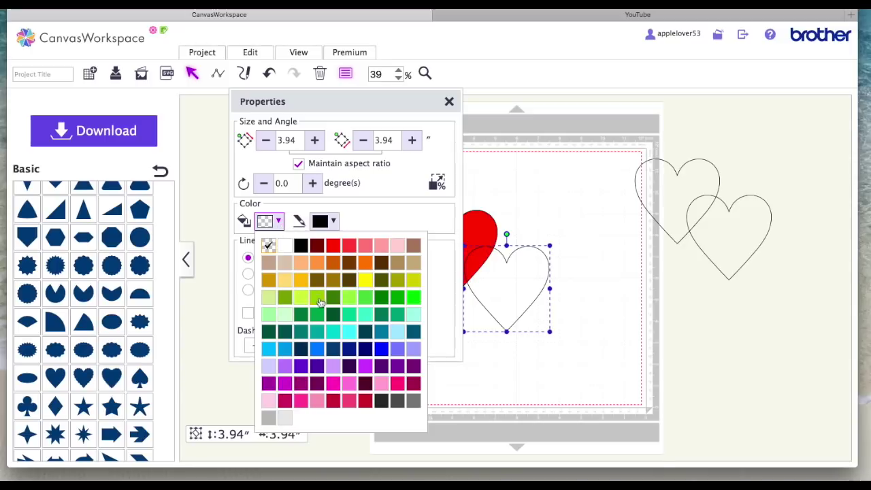
{"action": "left_click", "coordinate": [380, 349]}
{"action": "left_click", "coordinate": [450, 102]}
{"action": "left_click", "coordinate": [515, 152]}
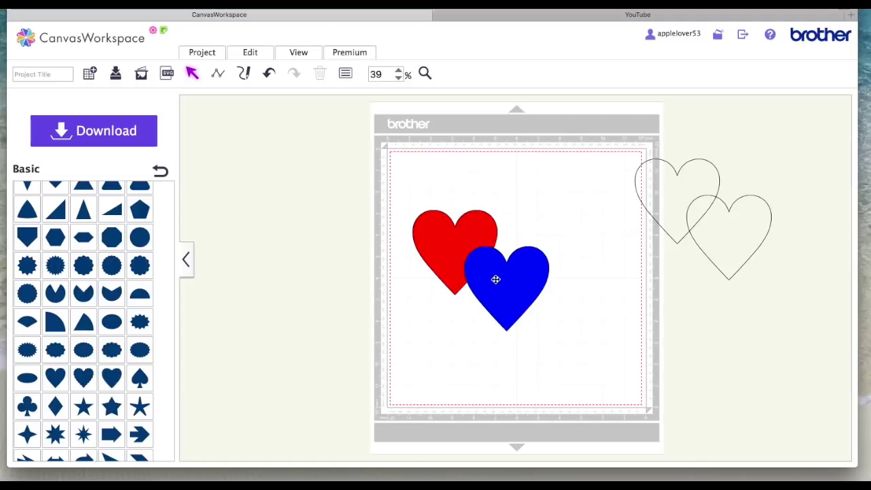
Step: Weld the red and blue hearts together and move the welded shape toward the mat's upper-left corner
{"action": "left_click_drag", "start_coordinate": [384, 178], "coordinate": [572, 360]}
{"action": "left_click", "coordinate": [262, 58]}
{"action": "left_click", "coordinate": [265, 270]}
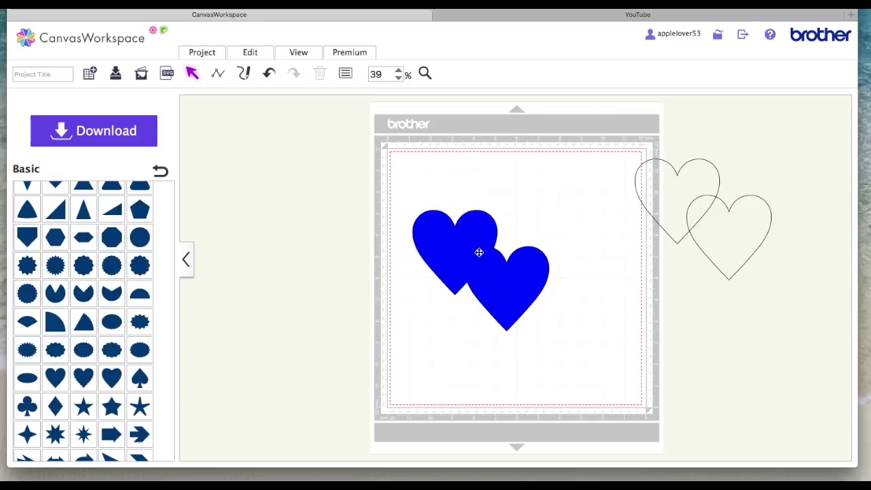
{"action": "left_click_drag", "start_coordinate": [457, 236], "coordinate": [451, 200]}
{"action": "left_click", "coordinate": [497, 299]}
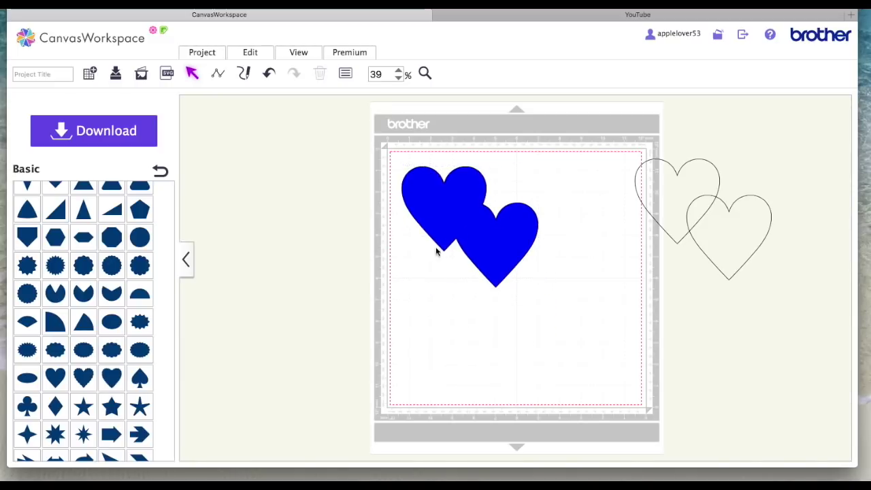
{"action": "left_click", "coordinate": [450, 215]}
{"action": "mouse_move", "coordinate": [450, 214]}
{"action": "left_mouse_down"}
{"action": "mouse_move", "coordinate": [457, 226]}
{"action": "mouse_move", "coordinate": [446, 208]}
{"action": "left_mouse_up"}
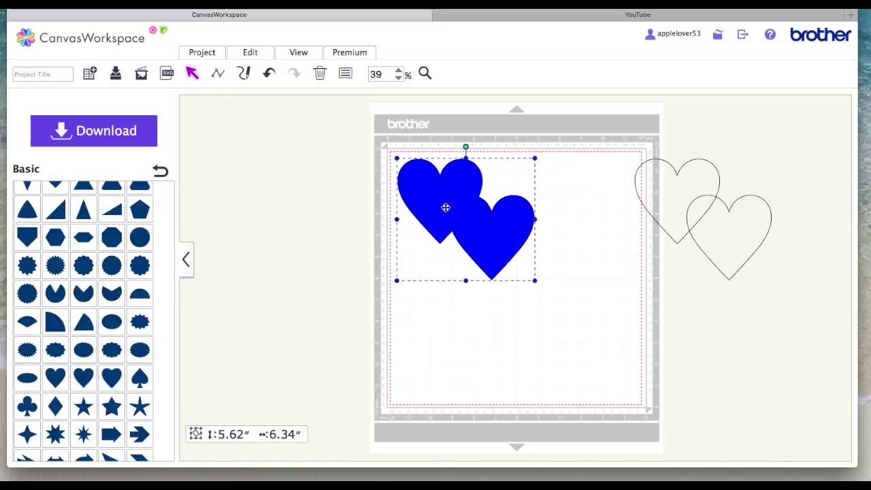
Step: Move the outlined heart pair onto the mat's lower-right area, ungroup it and slightly reposition its right heart
{"action": "left_click", "coordinate": [662, 191]}
{"action": "left_click_drag", "start_coordinate": [733, 227], "coordinate": [598, 348]}
{"action": "right_click", "coordinate": [599, 349]}
{"action": "left_click", "coordinate": [667, 261]}
{"action": "left_click", "coordinate": [594, 350]}
{"action": "mouse_move", "coordinate": [593, 351]}
{"action": "left_mouse_down"}
{"action": "mouse_move", "coordinate": [659, 355]}
{"action": "mouse_move", "coordinate": [603, 354]}
{"action": "left_mouse_up"}
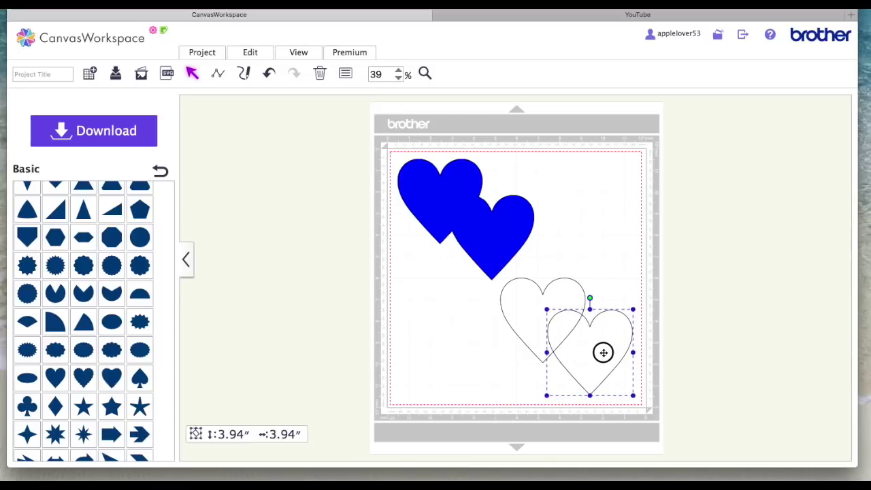
{"action": "left_click", "coordinate": [459, 359]}
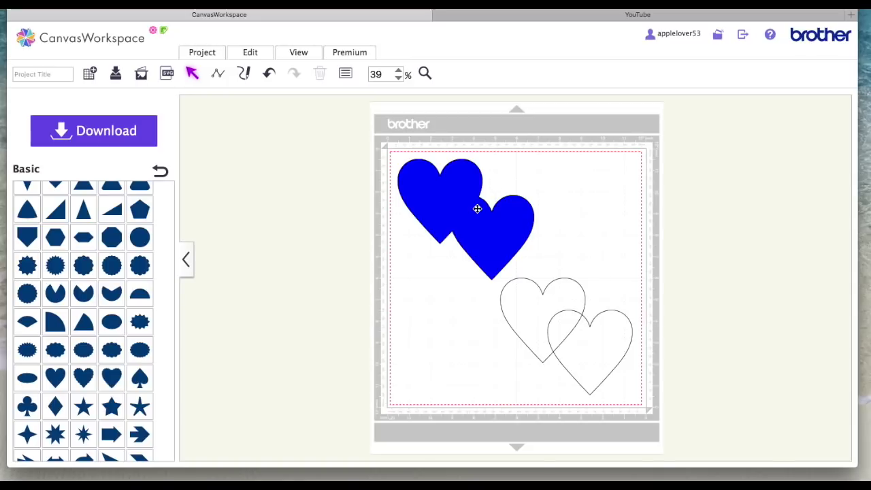
Step: Move the blue shape off the mat's left edge, and copy the outlined pair so one sits beyond the right edge and one on the mat
{"action": "left_click_drag", "start_coordinate": [477, 208], "coordinate": [289, 172]}
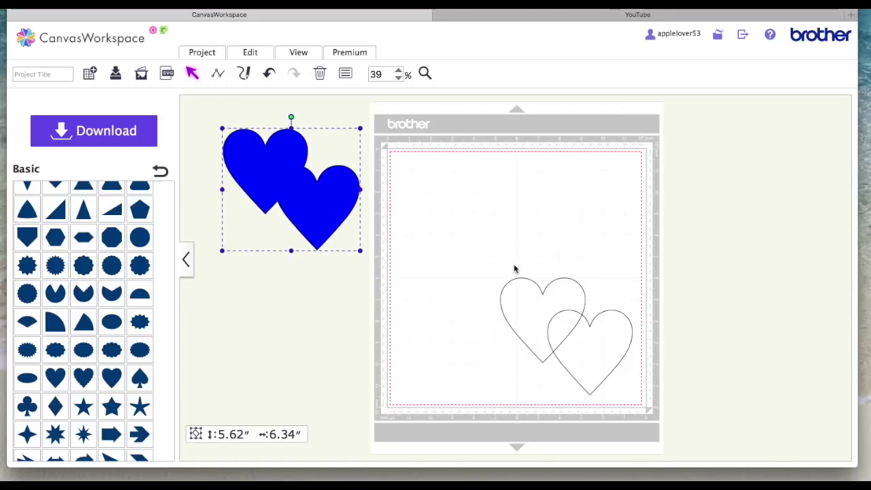
{"action": "left_click_drag", "start_coordinate": [474, 263], "coordinate": [655, 399]}
{"action": "left_click_drag", "start_coordinate": [589, 352], "coordinate": [732, 223]}
{"action": "key", "text": "super+v"}
{"action": "left_click", "coordinate": [526, 351]}
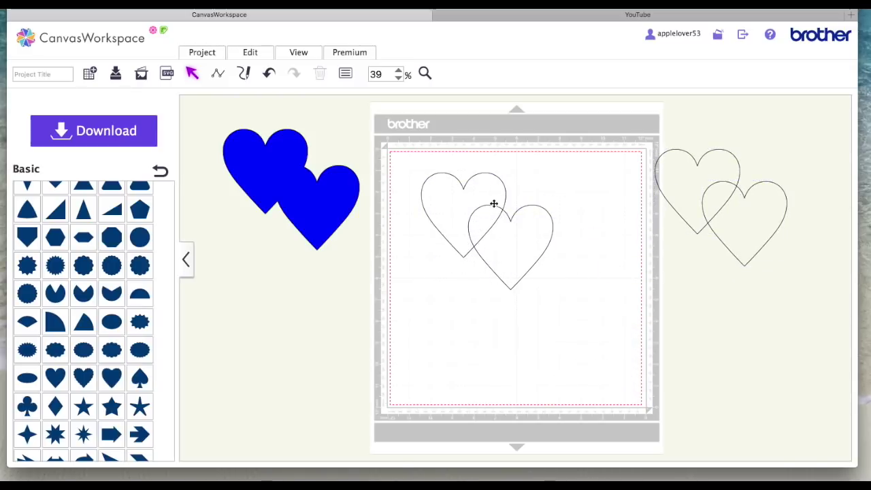
Step: Divide the two overlapping outlined hearts on the mat into separate pieces
{"action": "left_click_drag", "start_coordinate": [399, 155], "coordinate": [599, 317]}
{"action": "left_click", "coordinate": [265, 55]}
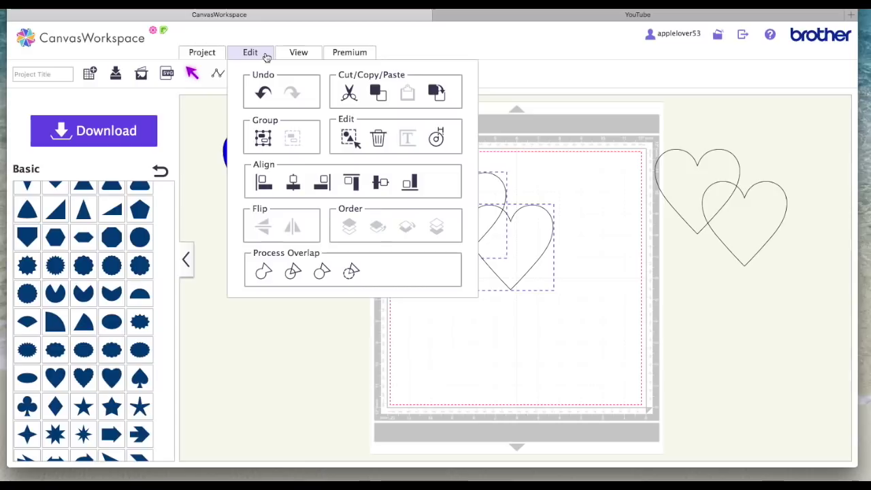
{"action": "left_click", "coordinate": [294, 274]}
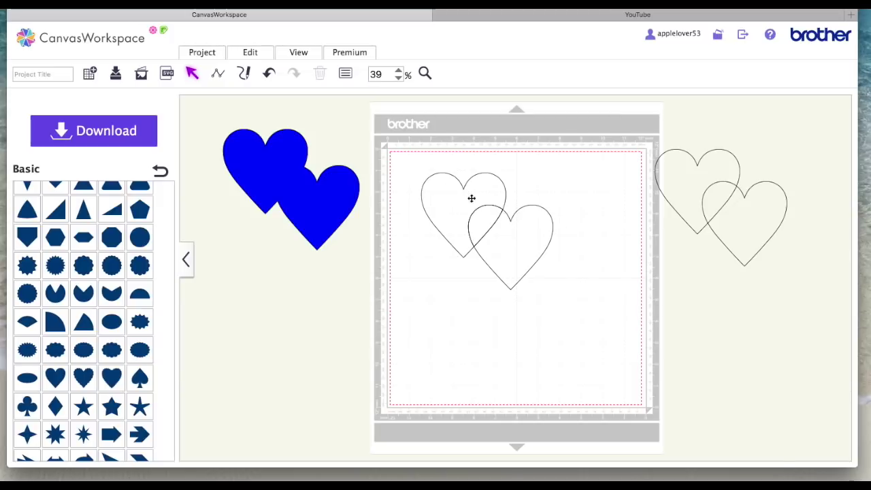
Step: Move the three divided pieces apart to inspect them, then undo those moves
{"action": "left_click_drag", "start_coordinate": [490, 190], "coordinate": [459, 171]}
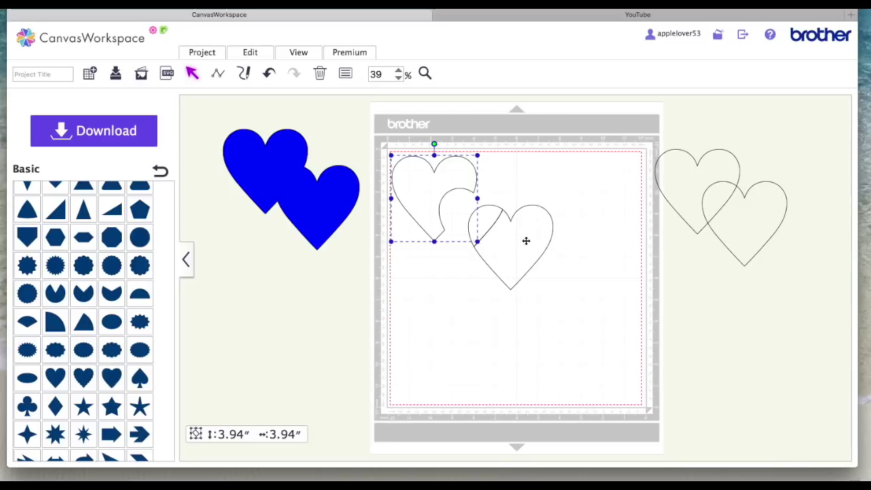
{"action": "left_click_drag", "start_coordinate": [516, 245], "coordinate": [542, 264]}
{"action": "left_click", "coordinate": [460, 311]}
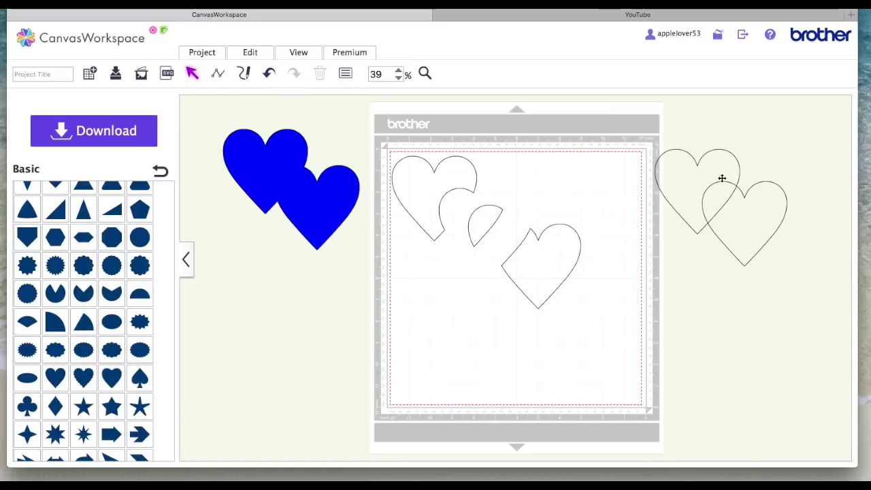
{"action": "left_click_drag", "start_coordinate": [473, 224], "coordinate": [466, 216]}
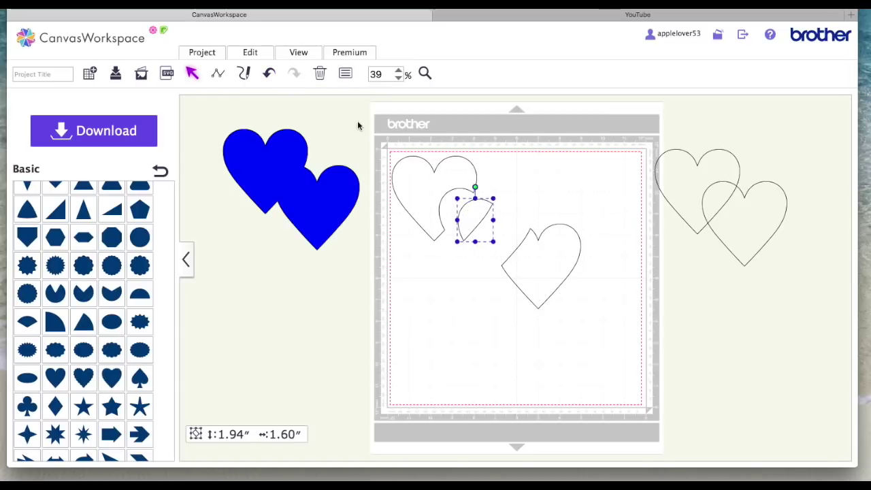
{"action": "left_click", "coordinate": [269, 76]}
{"action": "left_click", "coordinate": [269, 76]}
{"action": "left_click", "coordinate": [270, 77]}
{"action": "left_click_drag", "start_coordinate": [578, 306], "coordinate": [403, 147]}
{"action": "left_click", "coordinate": [413, 267]}
Step: Fill the left piece of the divided hearts with red
{"action": "left_click", "coordinate": [433, 205]}
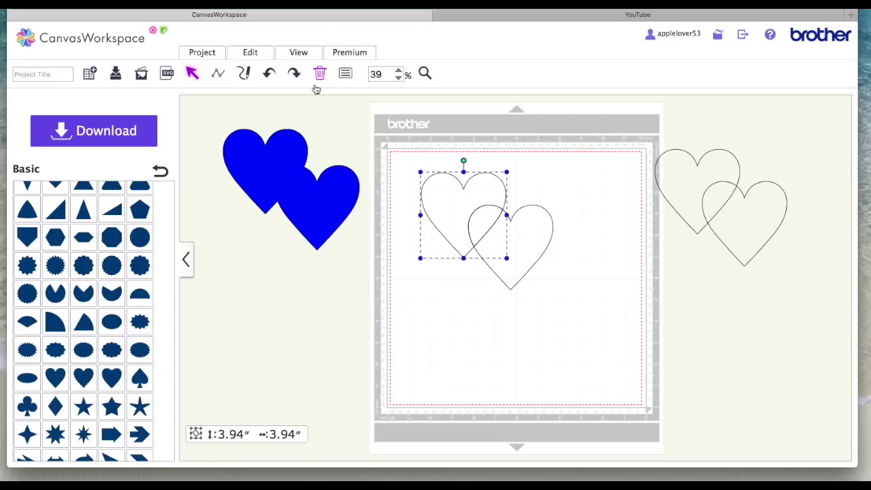
{"action": "left_click", "coordinate": [345, 73]}
{"action": "left_click", "coordinate": [277, 221]}
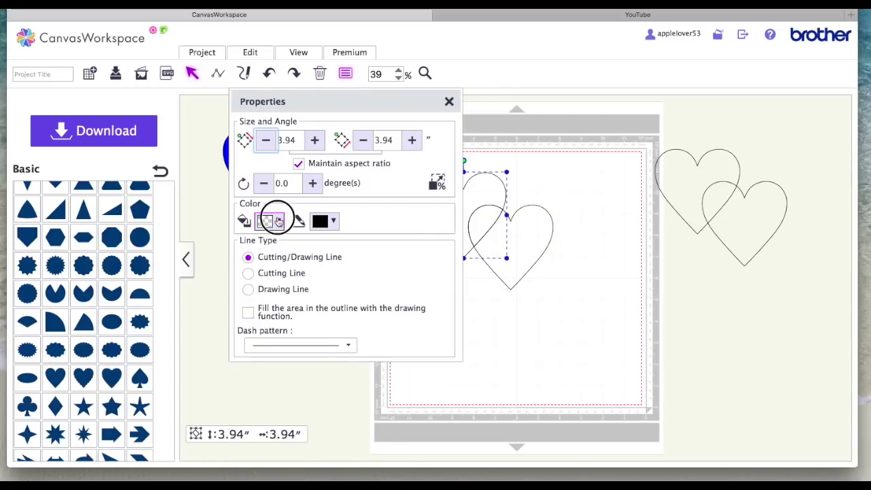
{"action": "left_click", "coordinate": [333, 245]}
Step: Fill the overlap piece between the divided hearts with yellow
{"action": "left_click", "coordinate": [571, 229]}
{"action": "left_click", "coordinate": [486, 220]}
{"action": "left_click", "coordinate": [278, 220]}
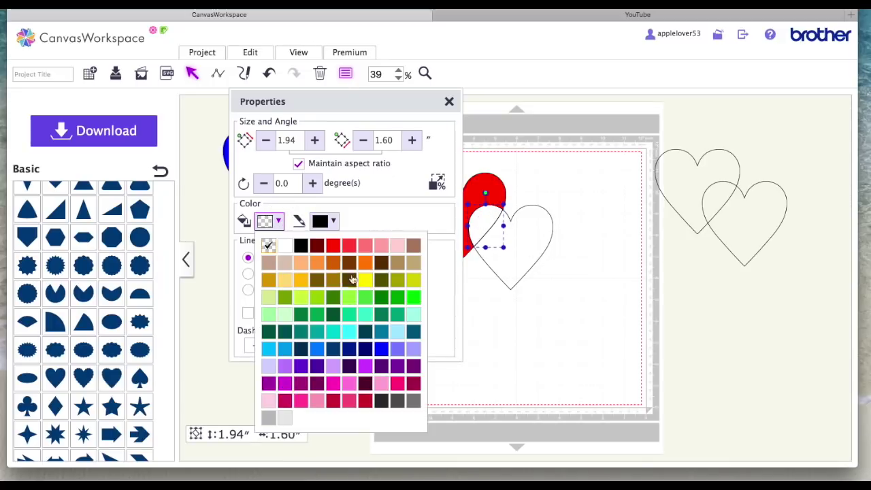
{"action": "left_click", "coordinate": [365, 280]}
Step: Fill the right piece of the divided hearts with light green and close its properties
{"action": "left_click", "coordinate": [533, 239]}
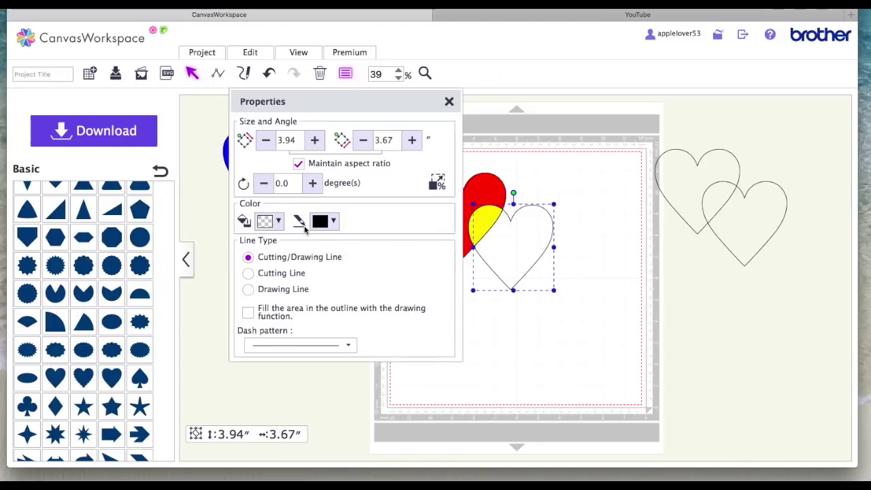
{"action": "left_click", "coordinate": [276, 221]}
{"action": "left_click", "coordinate": [354, 304]}
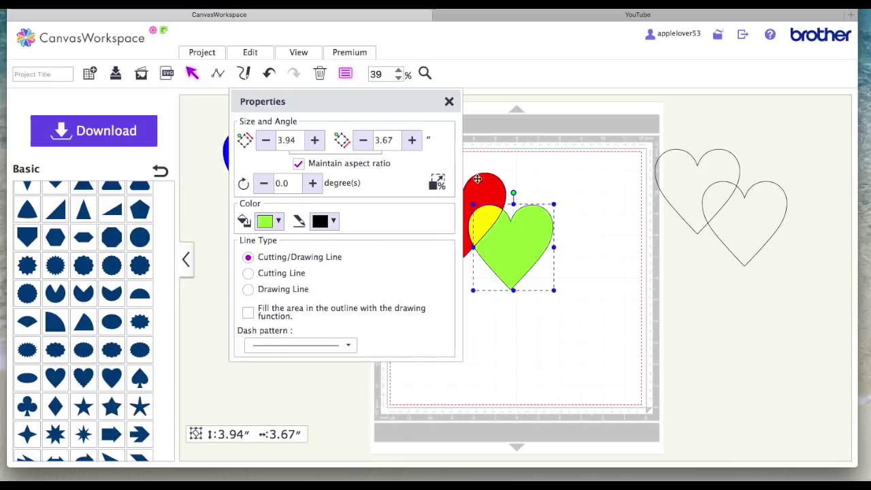
{"action": "left_click", "coordinate": [449, 101]}
Step: Try to move the red, yellow and green pieces together as an ungrouped selection, then undo the move
{"action": "left_click_drag", "start_coordinate": [562, 325], "coordinate": [400, 155]}
{"action": "left_click_drag", "start_coordinate": [490, 210], "coordinate": [467, 202]}
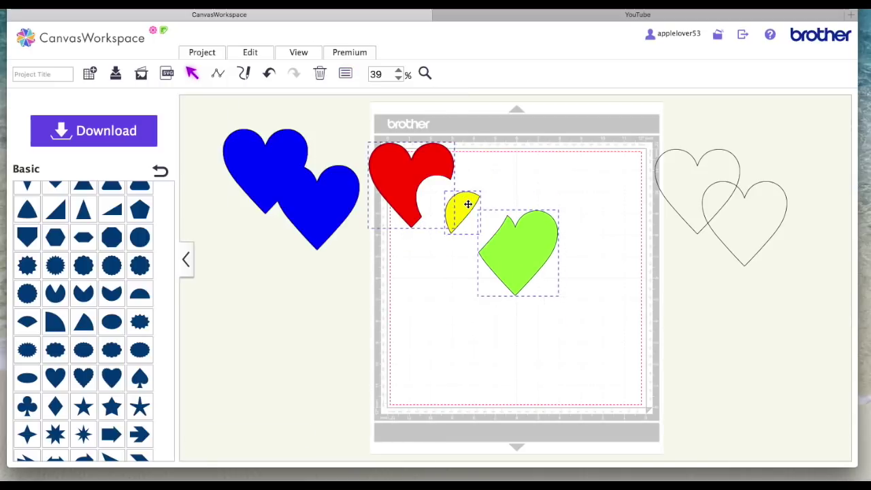
{"action": "left_click", "coordinate": [269, 73]}
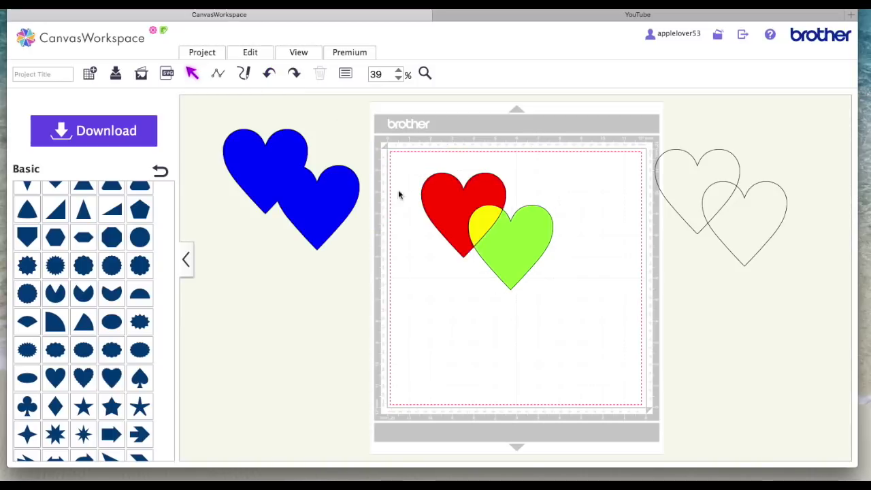
Step: Group the red, yellow and green pieces and move the group to the mat's upper-left corner
{"action": "left_click_drag", "start_coordinate": [402, 142], "coordinate": [538, 256]}
{"action": "right_click", "coordinate": [530, 233]}
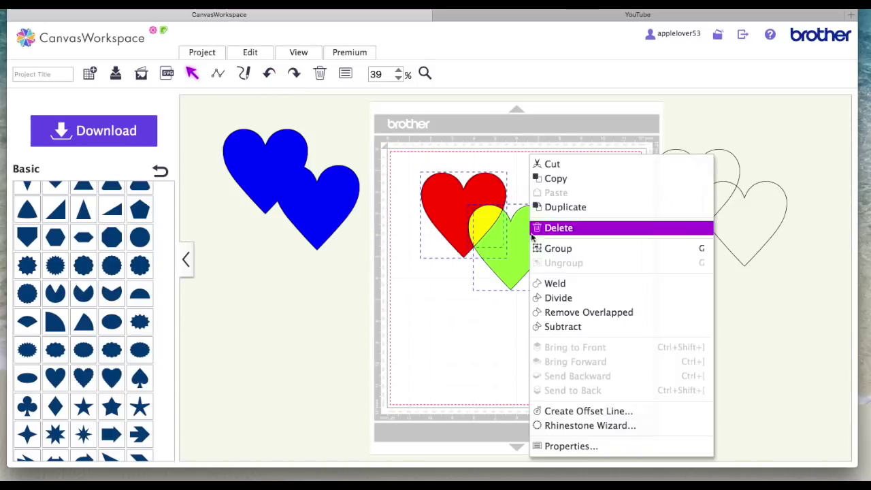
{"action": "left_click", "coordinate": [589, 252]}
{"action": "left_click_drag", "start_coordinate": [512, 251], "coordinate": [466, 182]}
Step: Move the outlined heart pair from beyond the right edge onto the mat's lower half and select both hearts
{"action": "left_click_drag", "start_coordinate": [790, 296], "coordinate": [650, 144]}
{"action": "left_click_drag", "start_coordinate": [726, 195], "coordinate": [528, 325]}
{"action": "left_click", "coordinate": [626, 255]}
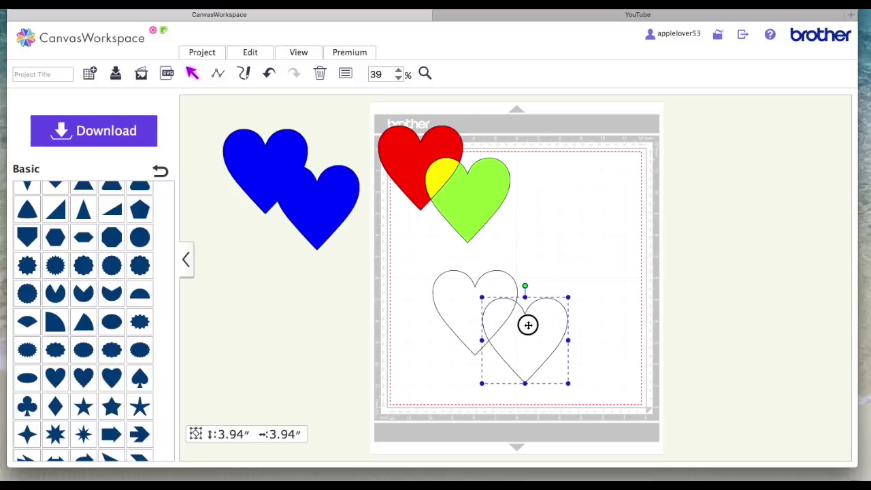
{"action": "left_click_drag", "start_coordinate": [421, 266], "coordinate": [592, 409]}
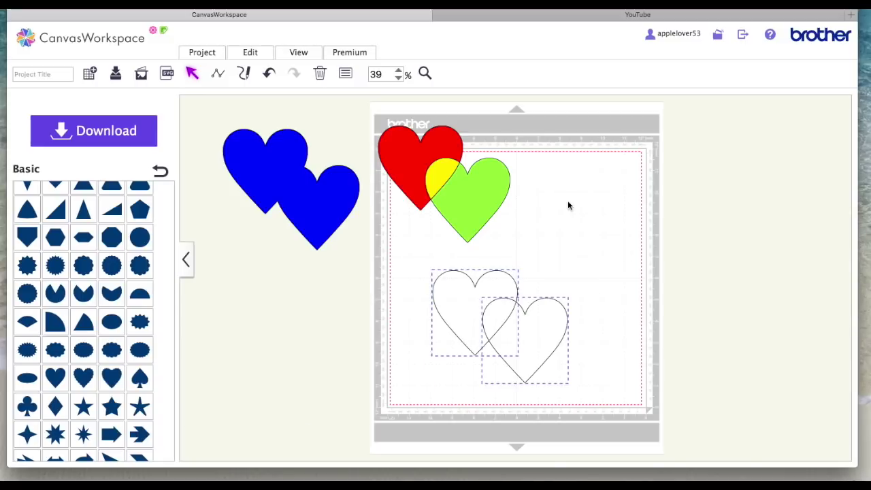
Step: Fill the left outlined heart on the mat's lower half with light orange
{"action": "left_click", "coordinate": [259, 57]}
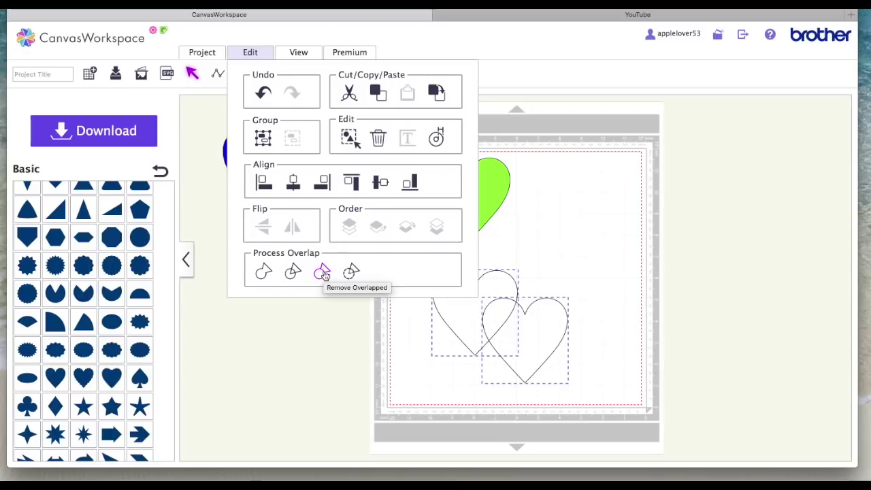
{"action": "left_click", "coordinate": [543, 211]}
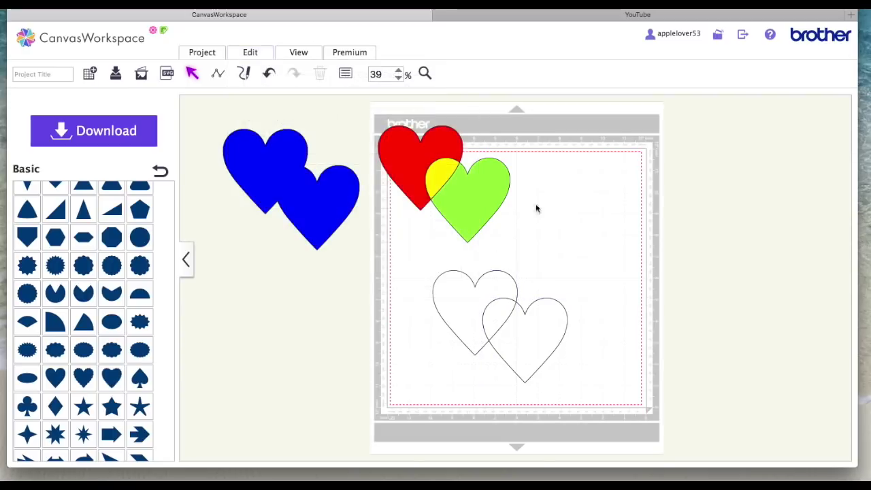
{"action": "left_click", "coordinate": [456, 298]}
{"action": "left_click", "coordinate": [345, 74]}
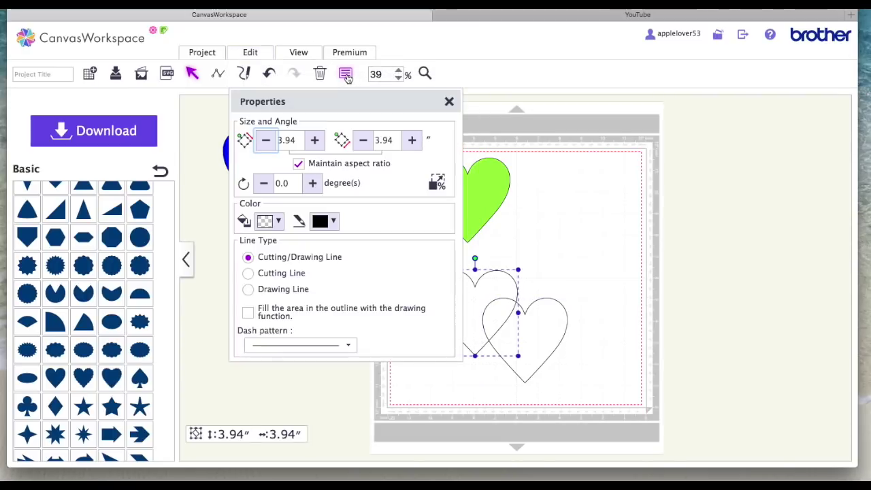
{"action": "left_click", "coordinate": [279, 221]}
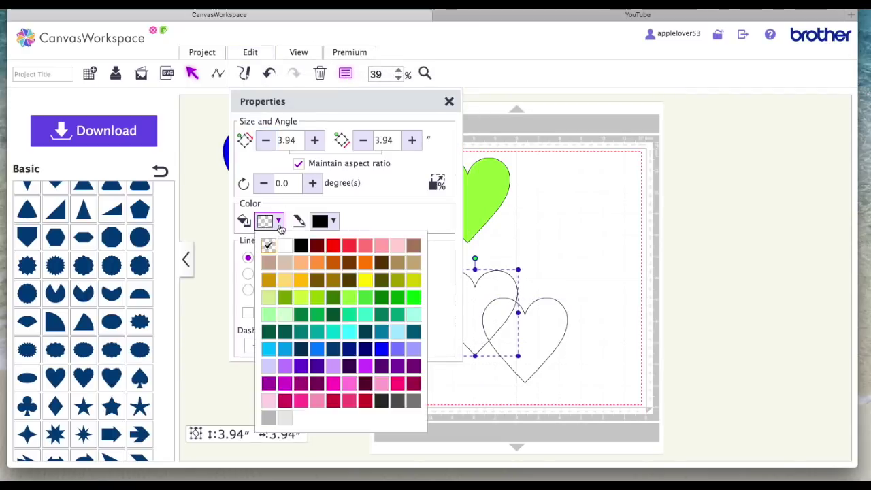
{"action": "left_click", "coordinate": [313, 267]}
Step: Fill the right outlined heart with dark brown and close its properties
{"action": "left_click", "coordinate": [546, 318]}
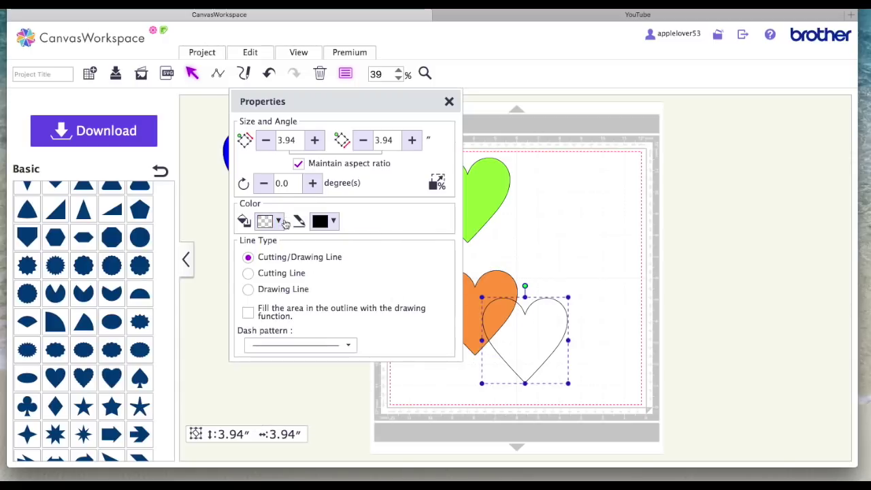
{"action": "left_click", "coordinate": [286, 222]}
{"action": "left_click", "coordinate": [348, 280]}
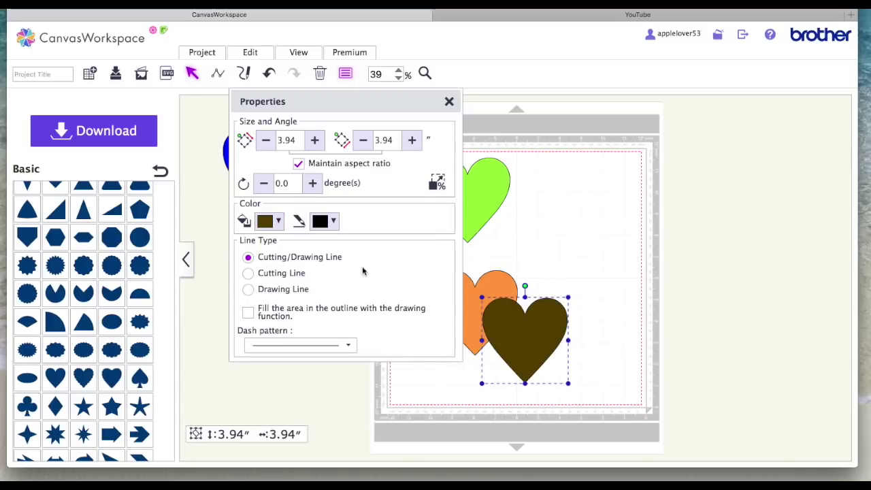
{"action": "left_click", "coordinate": [449, 102]}
{"action": "left_click", "coordinate": [570, 350]}
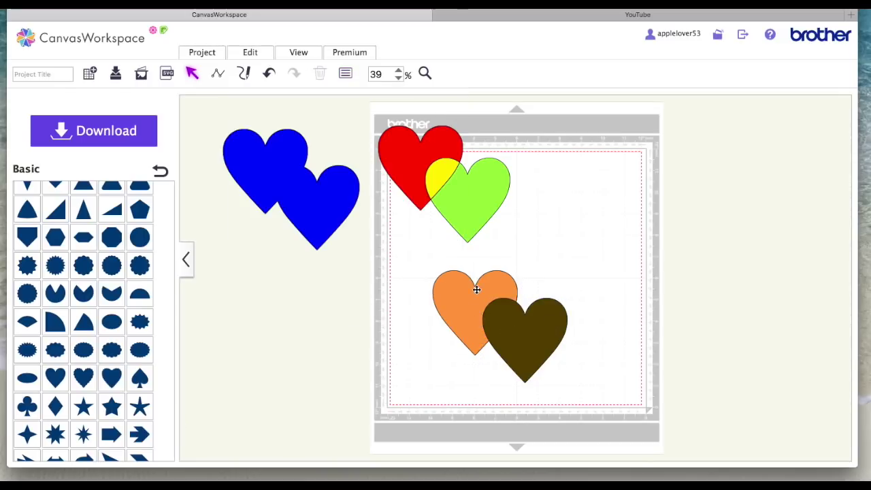
Step: Apply Remove Overlapped to the overlapping orange and brown hearts
{"action": "left_click_drag", "start_coordinate": [411, 259], "coordinate": [602, 398]}
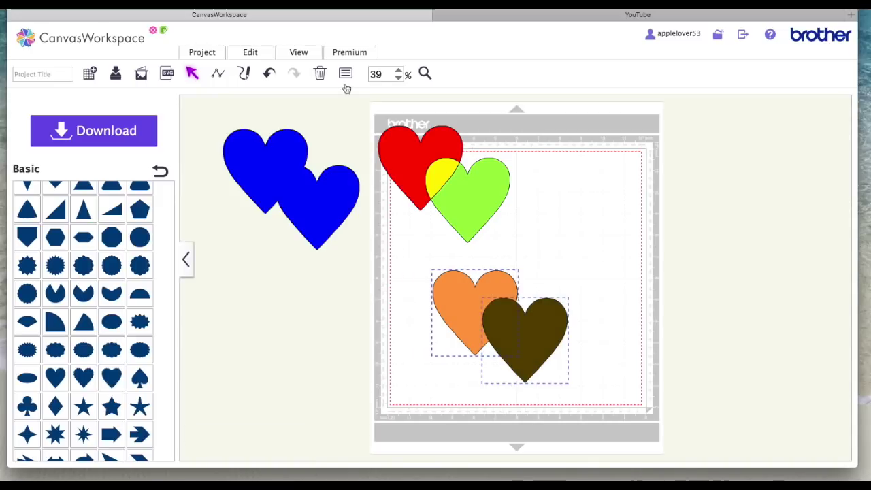
{"action": "left_click", "coordinate": [258, 53]}
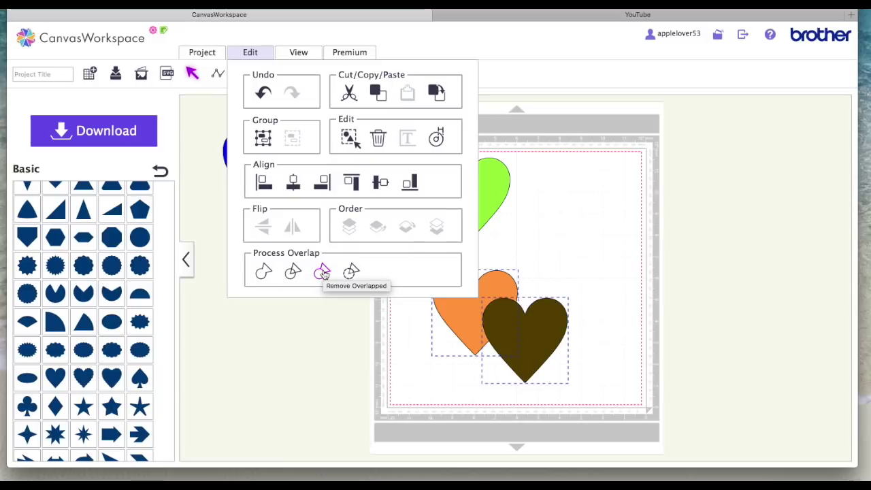
{"action": "left_click", "coordinate": [323, 272]}
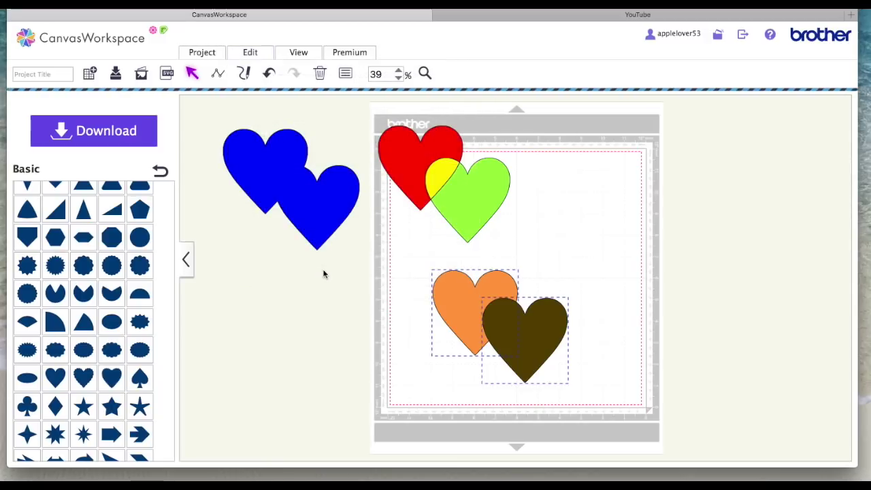
Step: Separate the orange piece from the brown heart, shift it up and left, and fit the brown heart back into its cut-out
{"action": "left_click_drag", "start_coordinate": [504, 285], "coordinate": [457, 266]}
{"action": "left_click_drag", "start_coordinate": [543, 334], "coordinate": [506, 324]}
{"action": "left_click", "coordinate": [486, 331]}
{"action": "left_click_drag", "start_coordinate": [411, 297], "coordinate": [424, 299]}
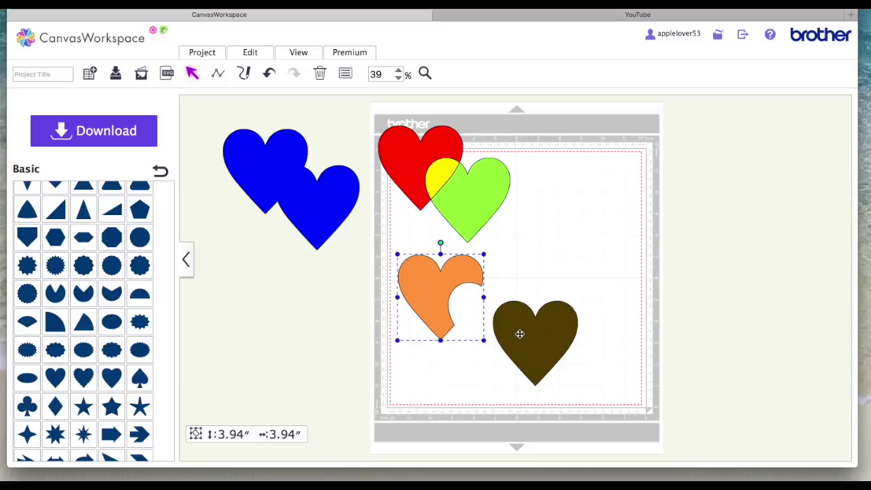
{"action": "left_click_drag", "start_coordinate": [535, 361], "coordinate": [501, 347]}
{"action": "left_click", "coordinate": [572, 335]}
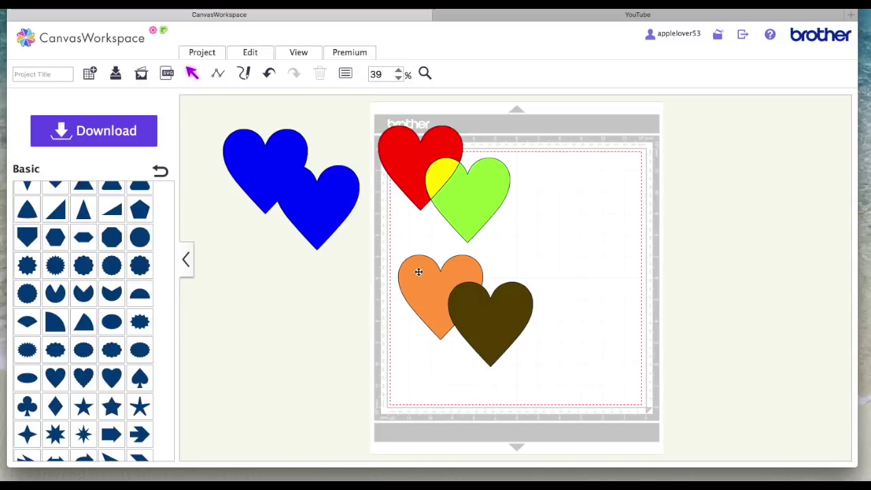
Step: Shift the brown heart slightly out of the orange cut-out, then undo the move
{"action": "left_click_drag", "start_coordinate": [492, 324], "coordinate": [503, 335]}
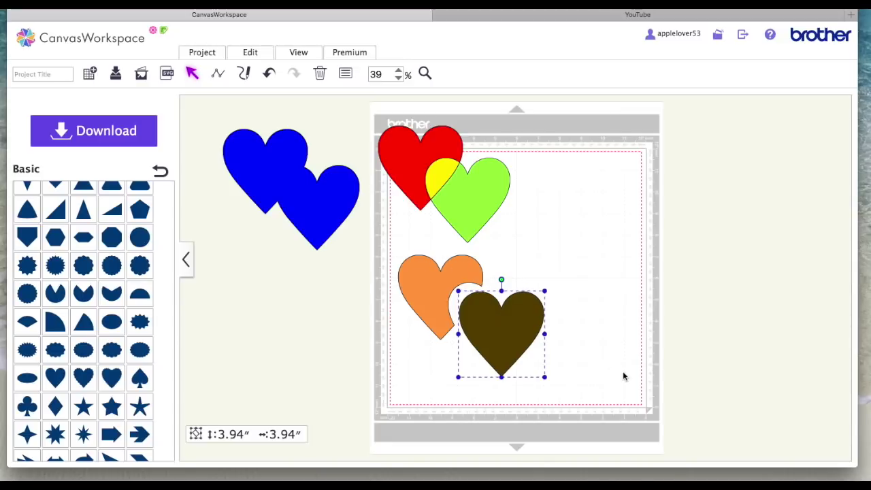
{"action": "left_click", "coordinate": [622, 371]}
{"action": "key", "text": "ctrl+z"}
Step: Group the orange piece with the brown heart and move the group off the mat, below the welded blue hearts
{"action": "left_click_drag", "start_coordinate": [535, 370], "coordinate": [390, 258]}
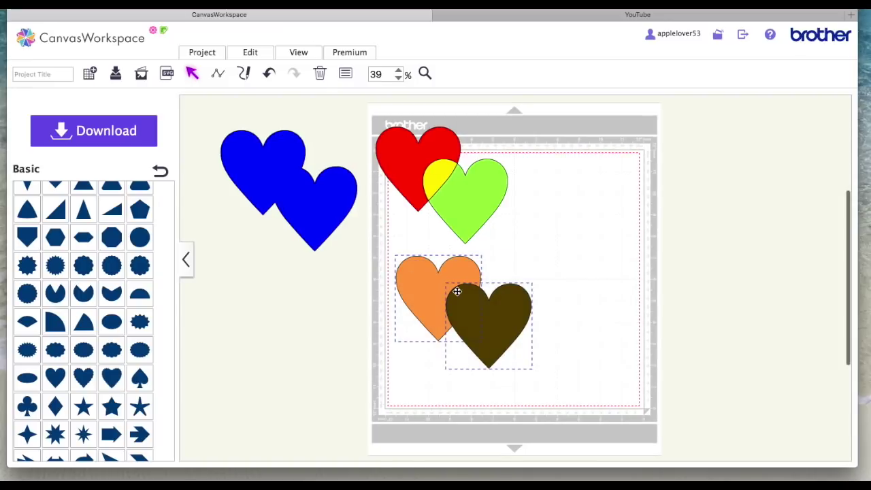
{"action": "right_click", "coordinate": [457, 292]}
{"action": "left_click", "coordinate": [515, 247]}
{"action": "left_click_drag", "start_coordinate": [480, 301], "coordinate": [328, 312]}
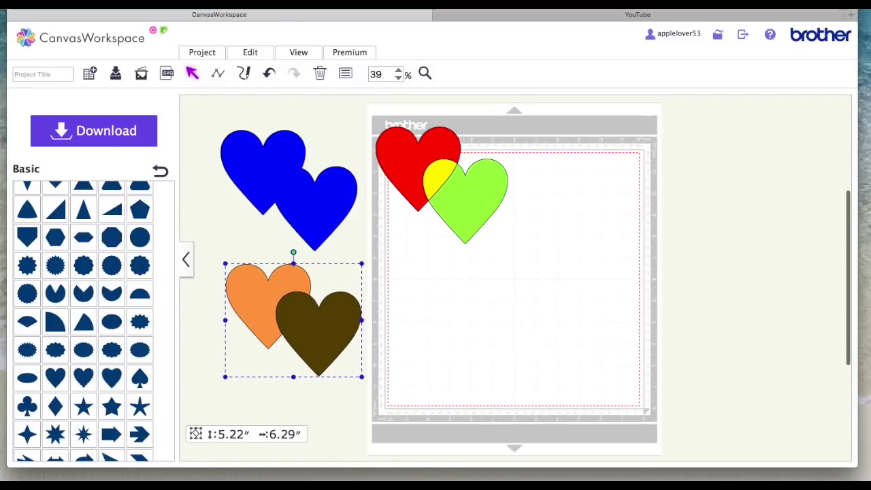
Step: Add a basic heart to the mat's lower half and place a copy overlapping its lower-right side
{"action": "left_click", "coordinate": [55, 378]}
{"action": "left_click_drag", "start_coordinate": [445, 198], "coordinate": [537, 307]}
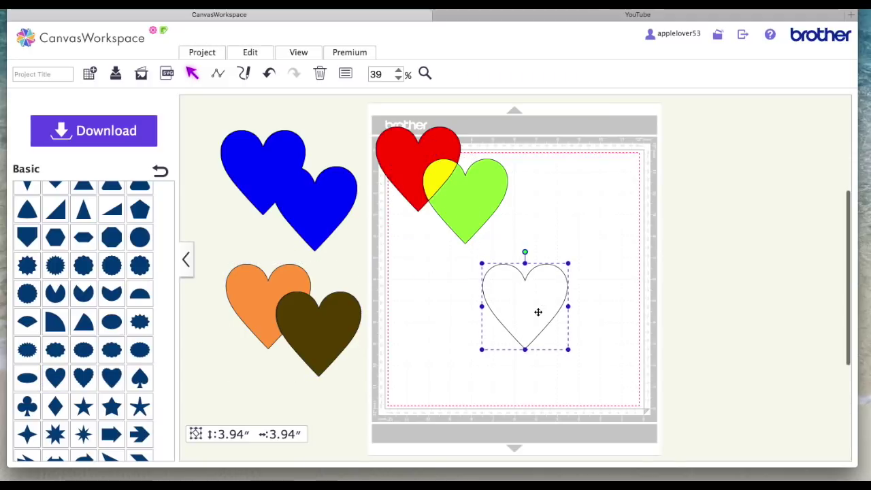
{"action": "key", "text": "ctrl+c"}
{"action": "key", "text": "ctrl+v"}
{"action": "left_click", "coordinate": [638, 322]}
{"action": "left_click_drag", "start_coordinate": [558, 327], "coordinate": [608, 340]}
Step: Fill the left of the two new hearts with blue
{"action": "left_click", "coordinate": [533, 315]}
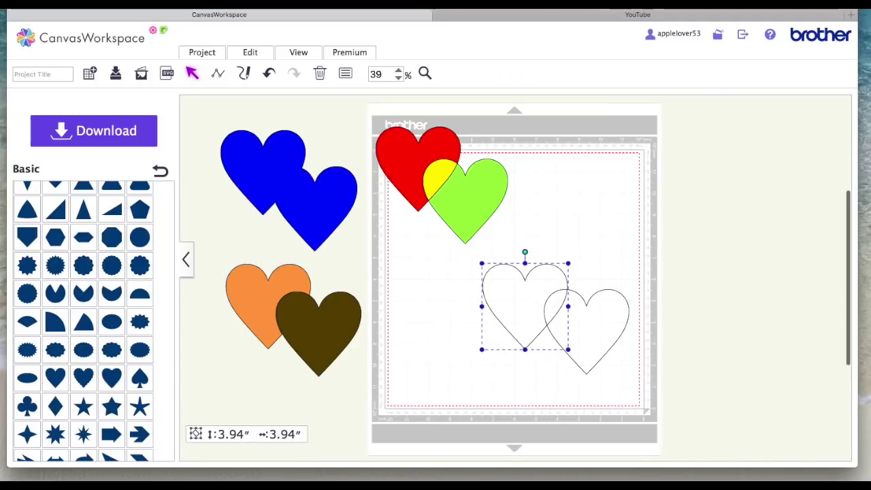
{"action": "left_click", "coordinate": [345, 74]}
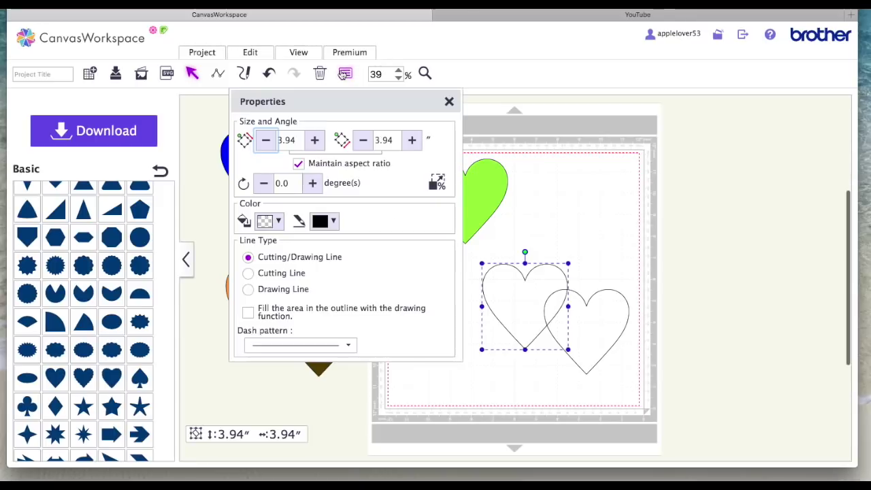
{"action": "left_click", "coordinate": [280, 222]}
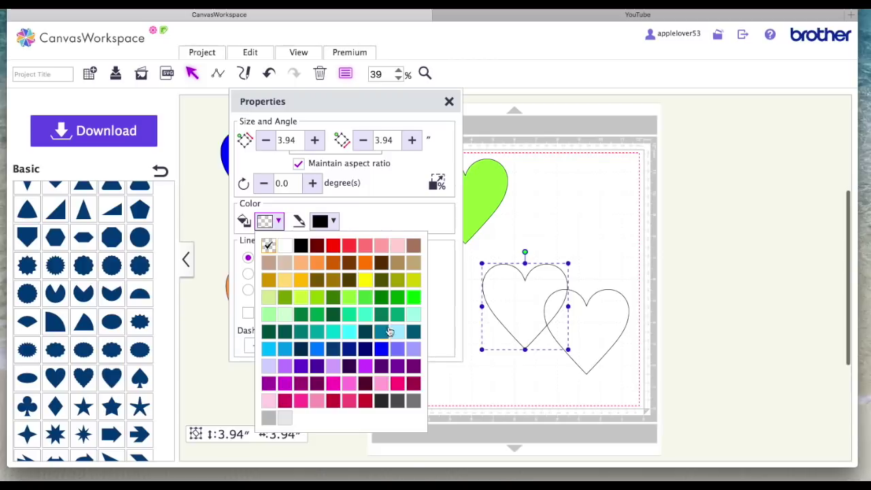
{"action": "left_click", "coordinate": [383, 349]}
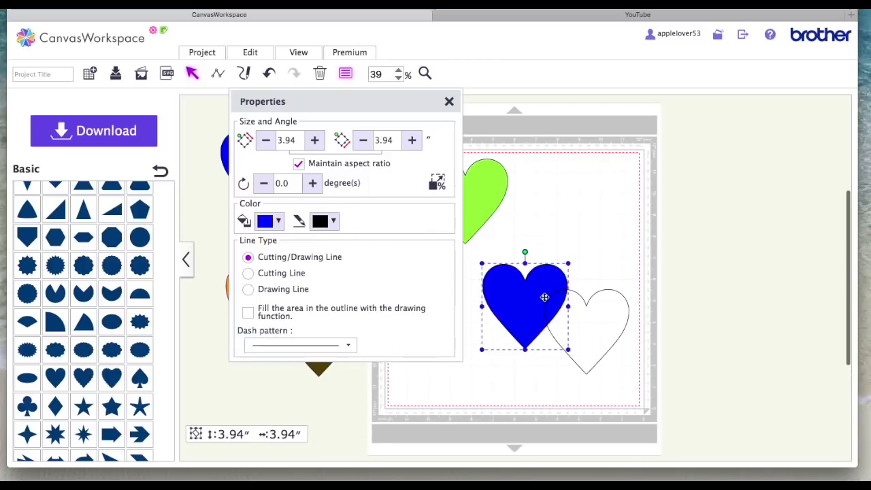
Step: Fill the right new heart with light blue and close its properties
{"action": "left_click", "coordinate": [600, 318]}
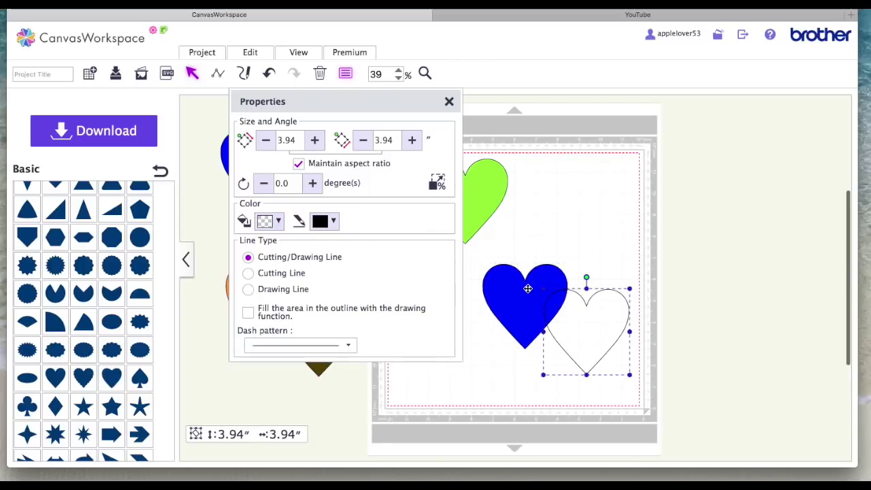
{"action": "left_click", "coordinate": [279, 221]}
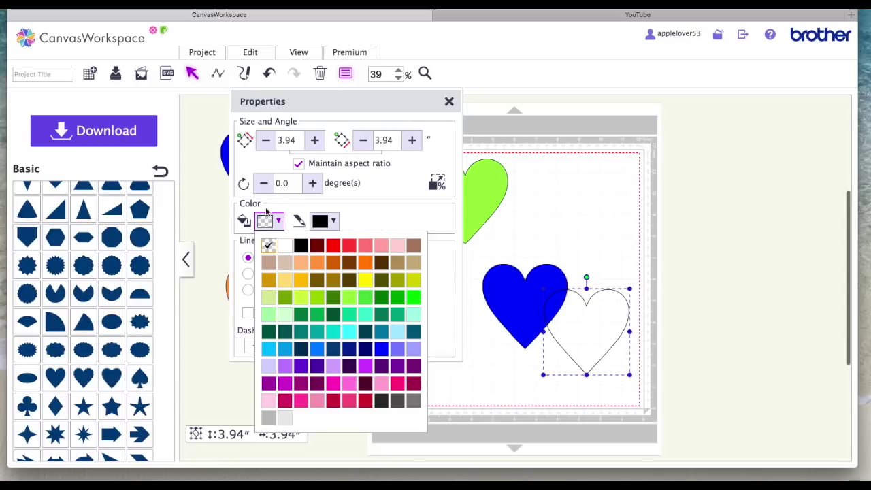
{"action": "left_click", "coordinate": [398, 331]}
{"action": "left_click", "coordinate": [450, 102]}
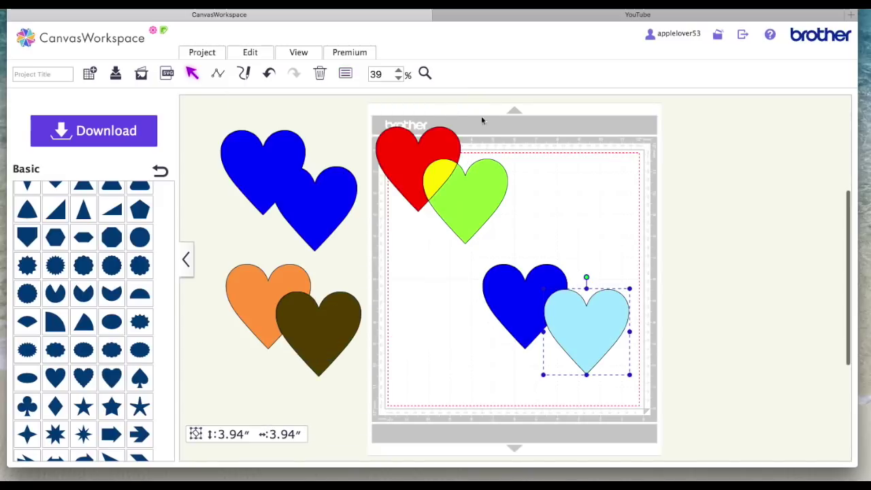
{"action": "left_click", "coordinate": [618, 225]}
Step: Move the light blue heart further over the blue one and place a copy of the pair beyond the mat's upper-right edge
{"action": "left_click_drag", "start_coordinate": [592, 325], "coordinate": [574, 330]}
{"action": "left_click_drag", "start_coordinate": [638, 383], "coordinate": [481, 262]}
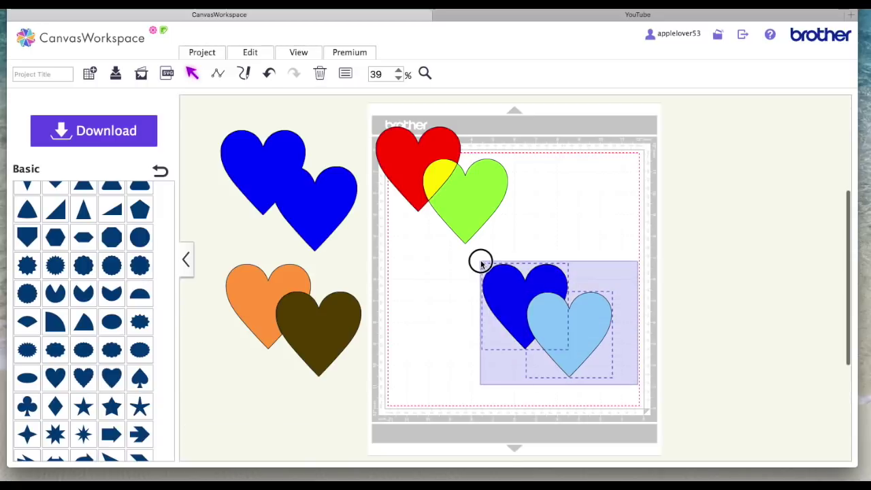
{"action": "left_click", "coordinate": [258, 52]}
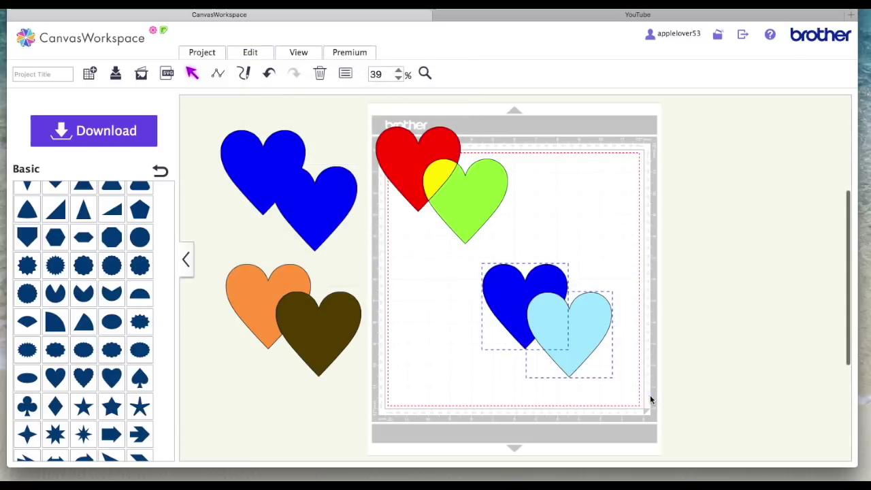
{"action": "key", "text": "ctrl+c"}
{"action": "key", "text": "ctrl+v"}
{"action": "left_click_drag", "start_coordinate": [571, 342], "coordinate": [706, 217]}
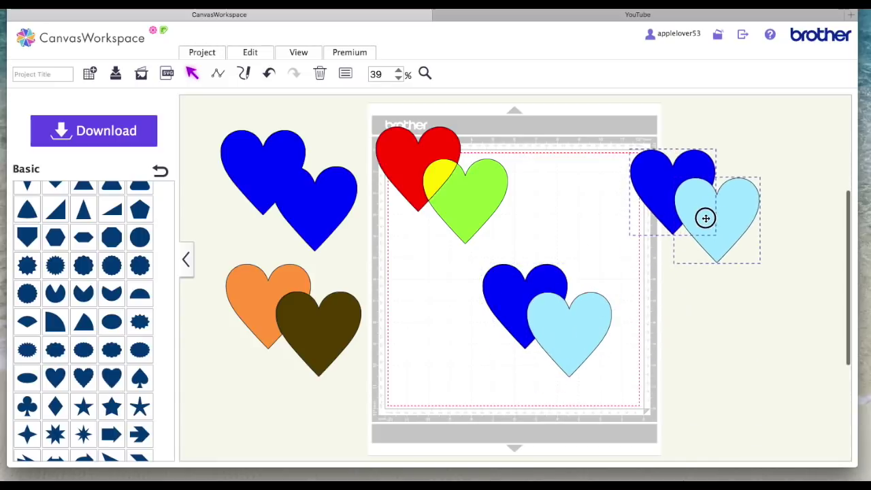
Step: Subtract the light blue heart from the blue heart on the mat with the last Process Overlap tool
{"action": "left_click_drag", "start_coordinate": [624, 388], "coordinate": [463, 247]}
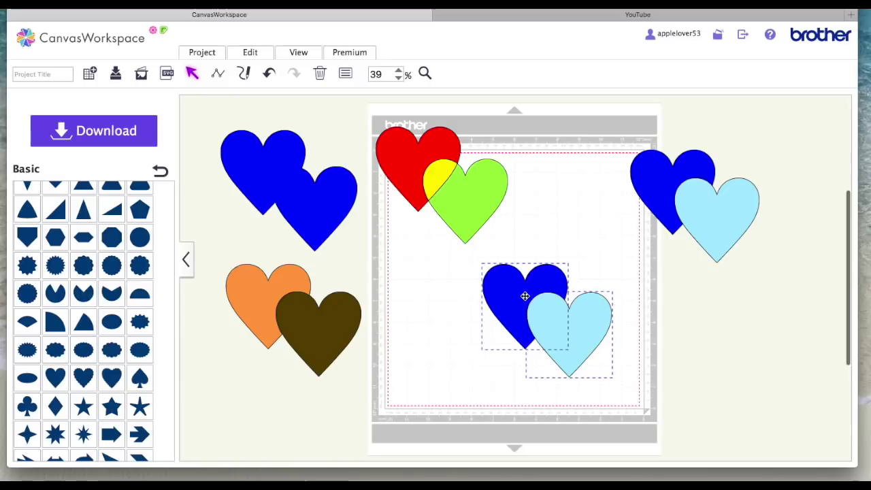
{"action": "left_click", "coordinate": [256, 53]}
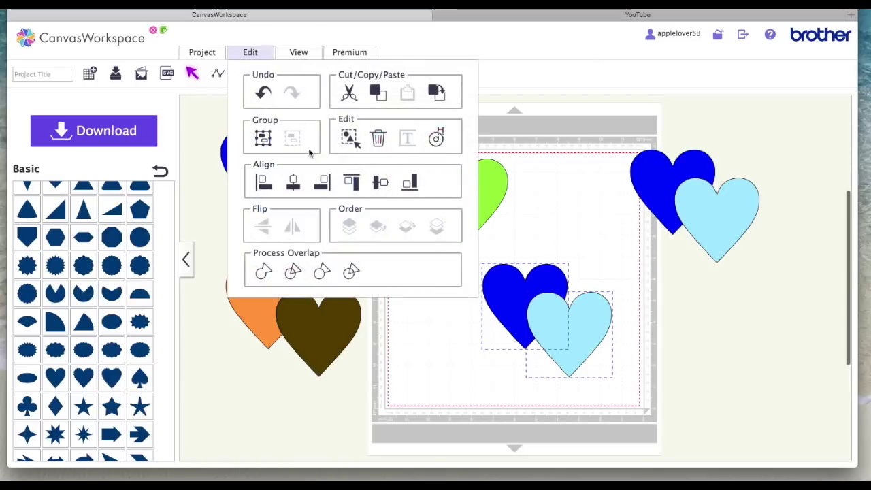
{"action": "left_click", "coordinate": [351, 271]}
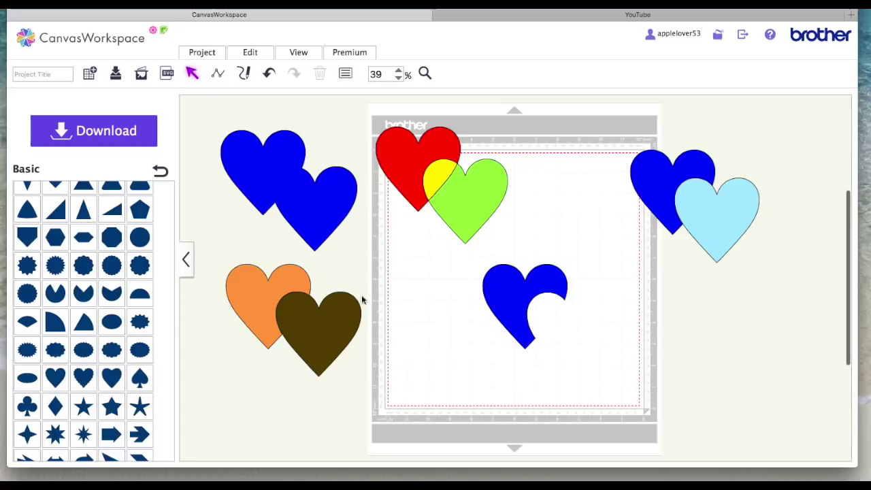
Step: Ungroup the orange and brown pieces and move the brown heart down and away from the orange cut-out
{"action": "mouse_move", "coordinate": [311, 330]}
{"action": "left_mouse_down"}
{"action": "mouse_move", "coordinate": [350, 335]}
{"action": "mouse_move", "coordinate": [311, 322]}
{"action": "left_mouse_up"}
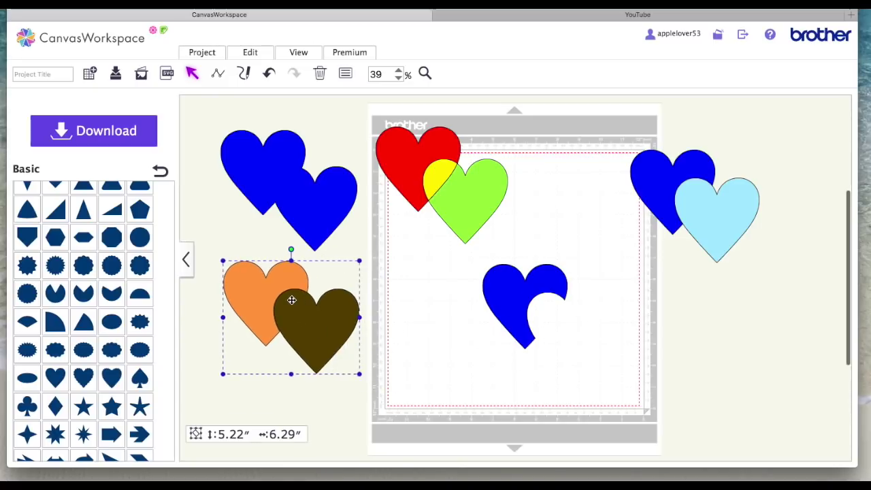
{"action": "right_click", "coordinate": [291, 300]}
{"action": "left_click", "coordinate": [356, 261]}
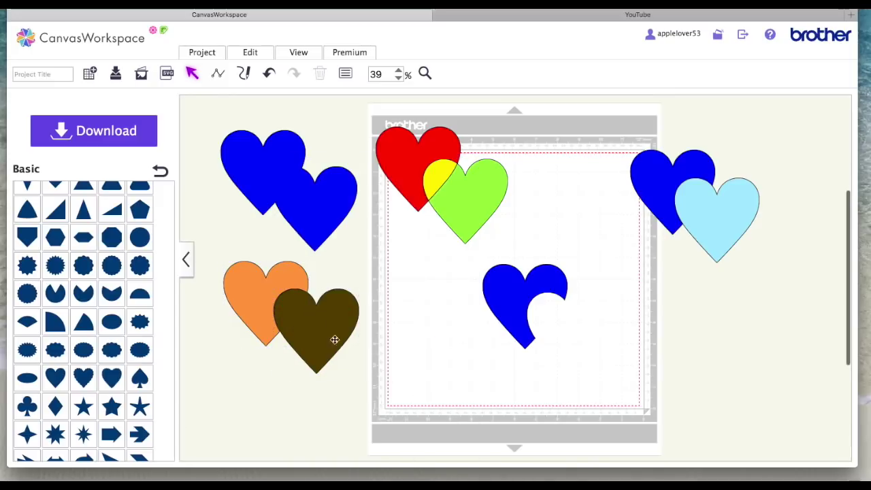
{"action": "left_click_drag", "start_coordinate": [314, 321], "coordinate": [347, 347]}
Step: Move the cut blue heart to the left side of the mat, nearer the orange piece
{"action": "left_click", "coordinate": [428, 358]}
{"action": "left_click_drag", "start_coordinate": [539, 280], "coordinate": [466, 288]}
{"action": "left_click", "coordinate": [576, 327]}
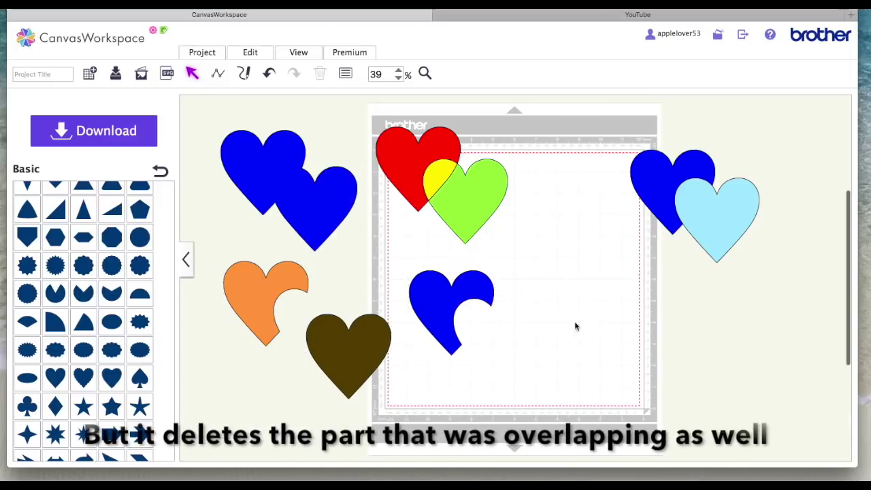
Step: Send the light blue heart behind the blue heart in the copied pair beyond the mat's right edge
{"action": "left_click", "coordinate": [714, 218]}
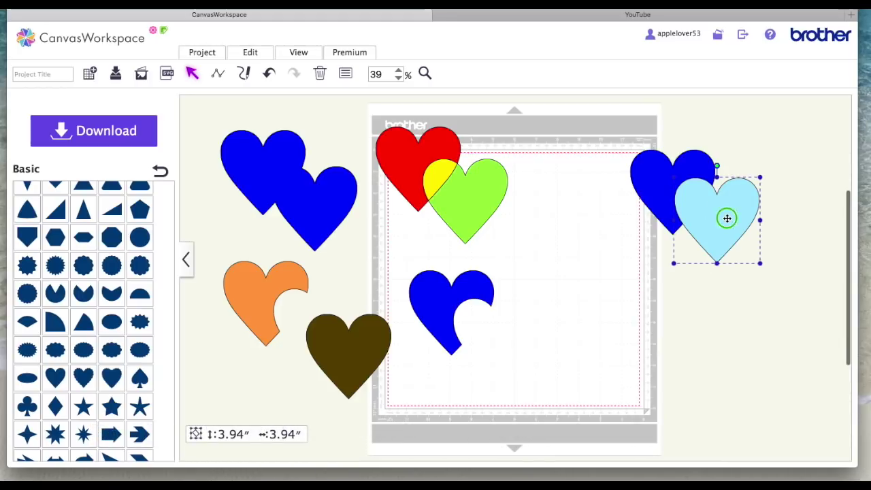
{"action": "right_click", "coordinate": [727, 217]}
{"action": "left_click", "coordinate": [744, 389]}
{"action": "left_click", "coordinate": [680, 282]}
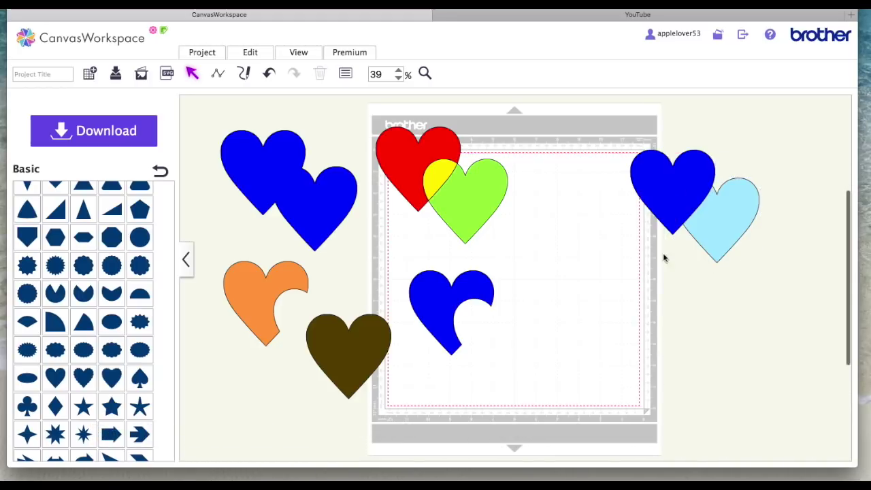
Step: Move the copied blue and light blue pair onto the mat and subtract the blue heart from the light blue one
{"action": "left_click_drag", "start_coordinate": [621, 129], "coordinate": [794, 302]}
{"action": "left_click_drag", "start_coordinate": [676, 175], "coordinate": [578, 254]}
{"action": "left_click", "coordinate": [260, 52]}
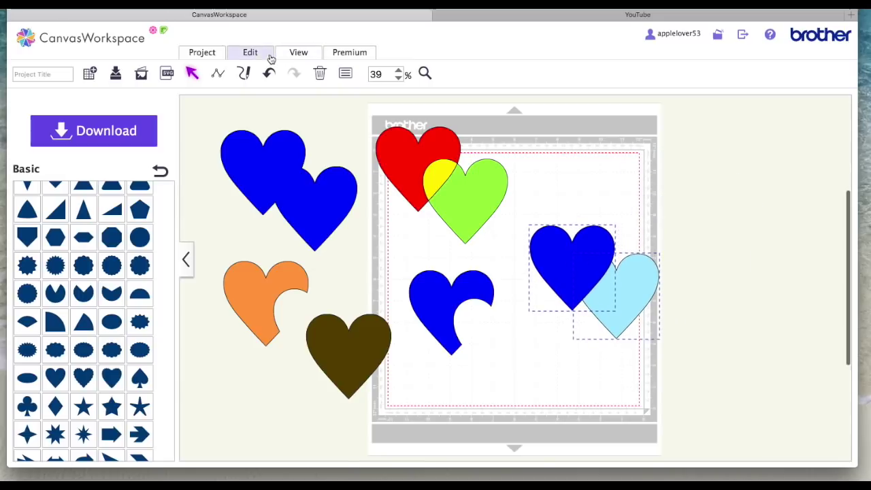
{"action": "left_click", "coordinate": [352, 272]}
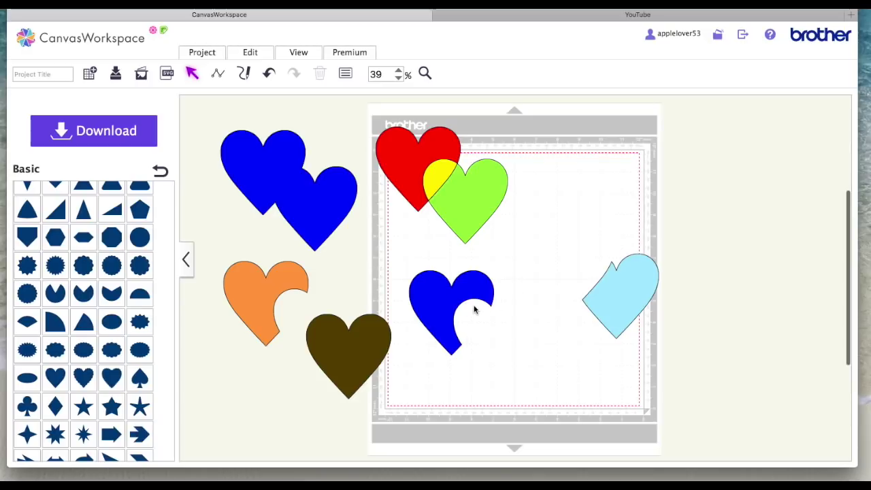
Step: Arrange the orange, brown, cut blue and cut light blue pieces in a row across the lower half of the mat
{"action": "left_click_drag", "start_coordinate": [366, 359], "coordinate": [334, 336]}
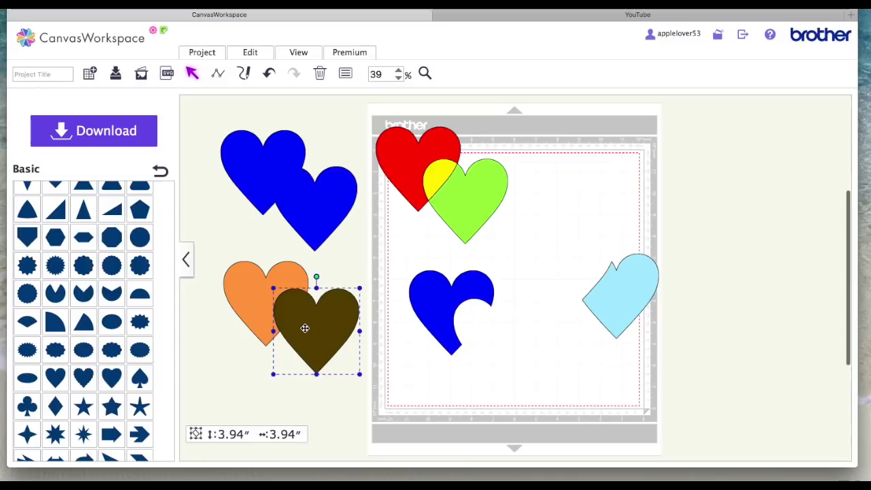
{"action": "left_click_drag", "start_coordinate": [640, 294], "coordinate": [603, 328]}
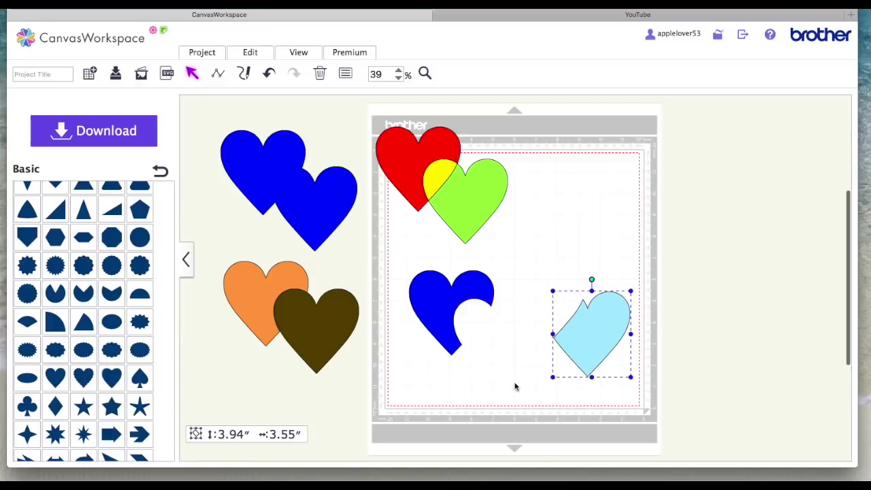
{"action": "left_click", "coordinate": [663, 333]}
{"action": "left_click_drag", "start_coordinate": [601, 333], "coordinate": [612, 362]}
{"action": "left_click_drag", "start_coordinate": [461, 294], "coordinate": [532, 329]}
{"action": "left_click_drag", "start_coordinate": [231, 275], "coordinate": [335, 330]}
{"action": "left_click_drag", "start_coordinate": [307, 299], "coordinate": [443, 319]}
{"action": "left_click_drag", "start_coordinate": [366, 331], "coordinate": [402, 295]}
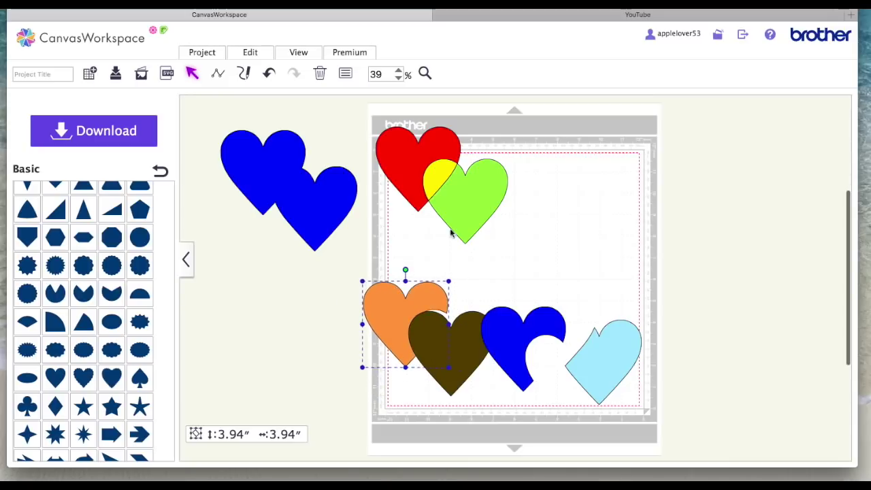
Step: Move the red, yellow and green hearts to the mat's upper right and the welded blue hearts to its upper left
{"action": "left_click_drag", "start_coordinate": [373, 119], "coordinate": [509, 243]}
{"action": "left_click_drag", "start_coordinate": [441, 178], "coordinate": [581, 209]}
{"action": "left_click_drag", "start_coordinate": [243, 150], "coordinate": [436, 192]}
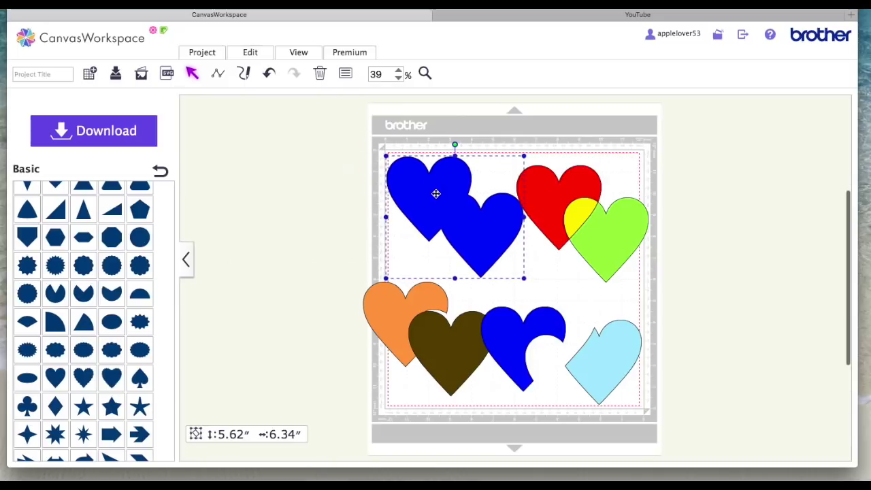
{"action": "left_click", "coordinate": [259, 59]}
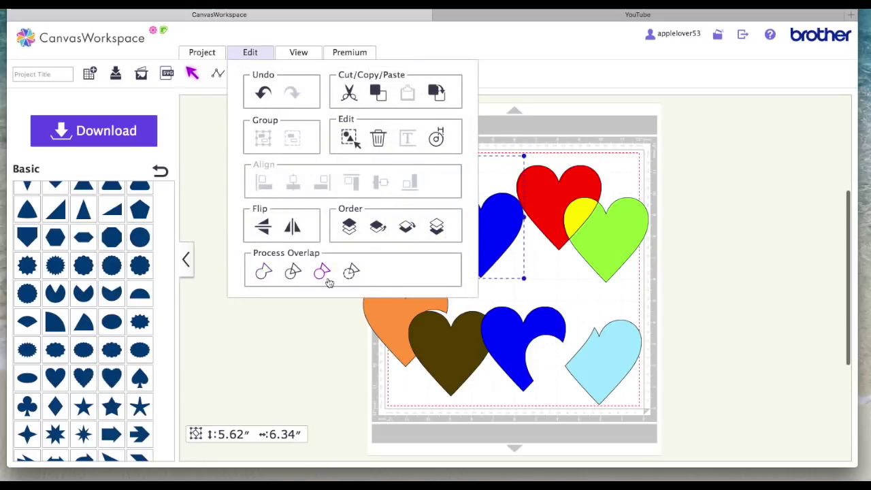
{"action": "left_click", "coordinate": [297, 358]}
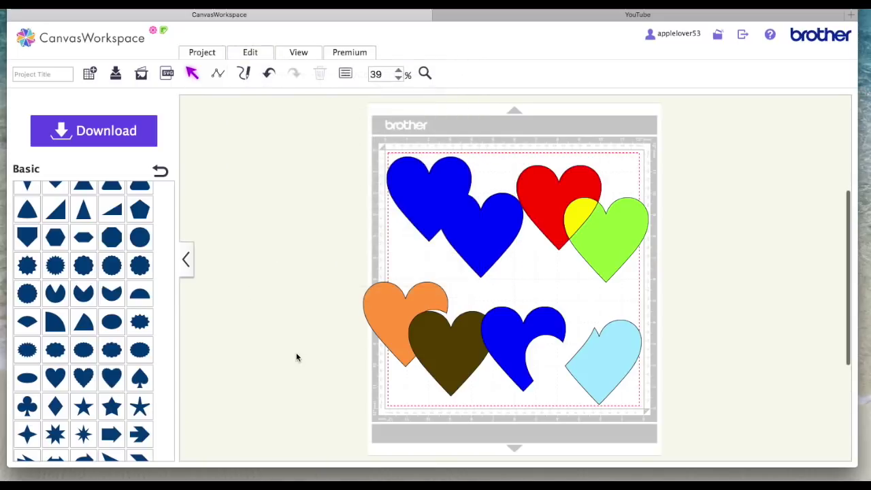
Step: Group the orange and brown pieces, scale the group down and place it inside the mat's lower-left area
{"action": "left_click", "coordinate": [386, 298]}
{"action": "left_click_drag", "start_coordinate": [350, 271], "coordinate": [417, 387]}
{"action": "left_click_drag", "start_coordinate": [463, 410], "coordinate": [402, 322]}
{"action": "right_click", "coordinate": [402, 322]}
{"action": "left_click", "coordinate": [460, 253]}
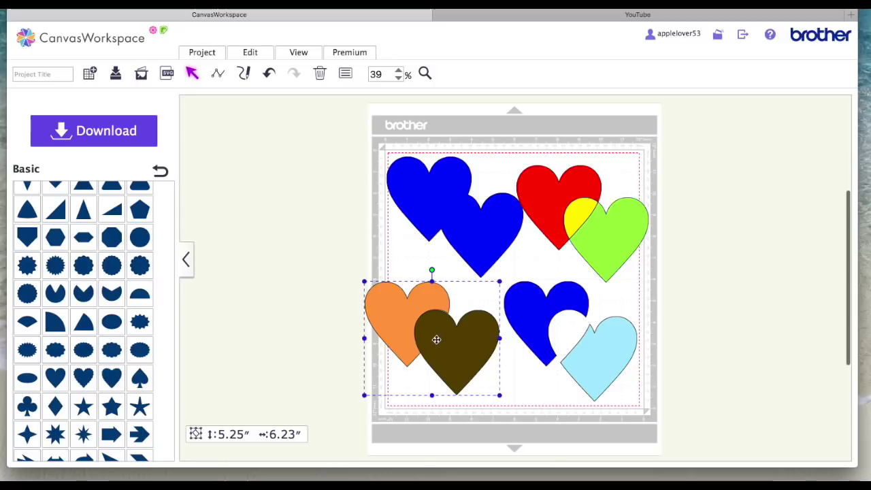
{"action": "left_click_drag", "start_coordinate": [500, 281], "coordinate": [464, 312]}
{"action": "left_click_drag", "start_coordinate": [386, 350], "coordinate": [425, 348]}
Step: Scale the welded blue hearts down to about 4.89 by 5.51 inches and reposition them in the mat's upper left
{"action": "left_click", "coordinate": [616, 344]}
{"action": "left_click", "coordinate": [574, 300]}
{"action": "left_click", "coordinate": [451, 194]}
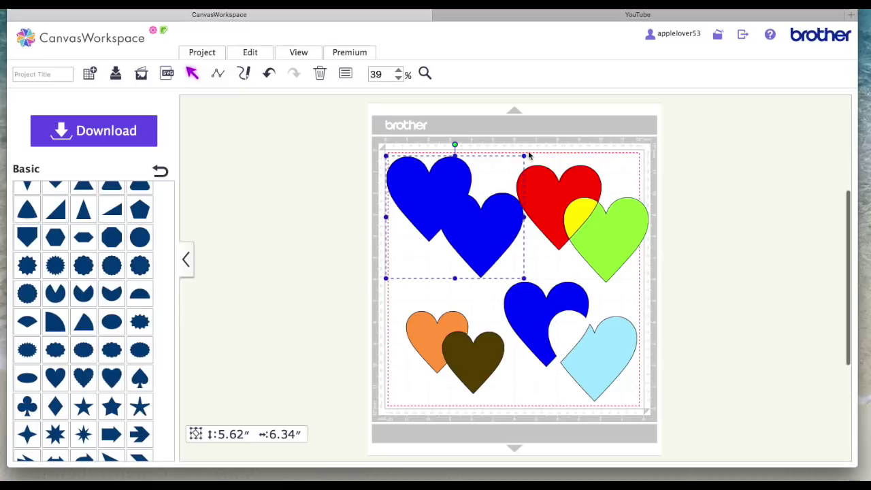
{"action": "left_click_drag", "start_coordinate": [526, 151], "coordinate": [495, 190]}
{"action": "mouse_move", "coordinate": [439, 204]}
{"action": "left_mouse_down"}
{"action": "mouse_move", "coordinate": [461, 209]}
{"action": "mouse_move", "coordinate": [451, 197]}
{"action": "left_mouse_up"}
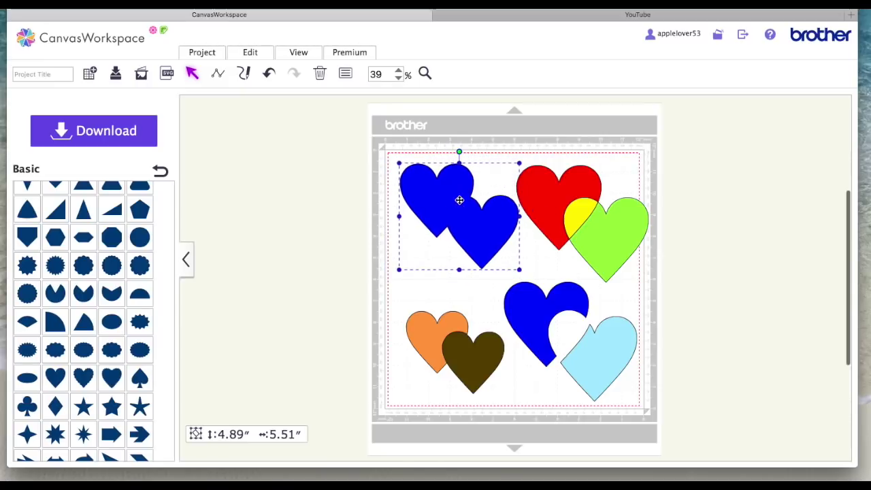
Step: Scale the red, yellow and green hearts down to about 4.11 by 4.63 inches and space them beside the welded blue hearts
{"action": "left_click", "coordinate": [674, 225]}
{"action": "left_click_drag", "start_coordinate": [667, 254], "coordinate": [554, 147]}
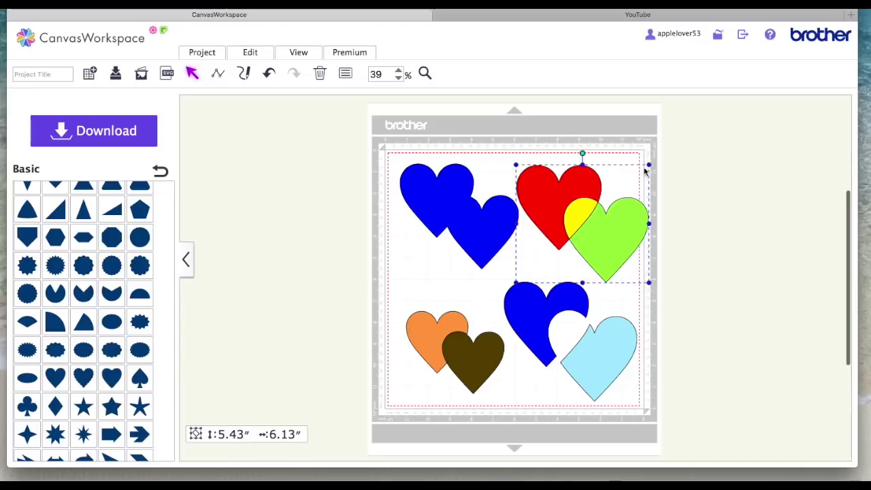
{"action": "left_click_drag", "start_coordinate": [649, 165], "coordinate": [615, 194]}
{"action": "left_click_drag", "start_coordinate": [560, 222], "coordinate": [574, 197]}
{"action": "left_click", "coordinate": [476, 225]}
{"action": "left_click_drag", "start_coordinate": [477, 225], "coordinate": [473, 224]}
{"action": "left_click", "coordinate": [652, 349]}
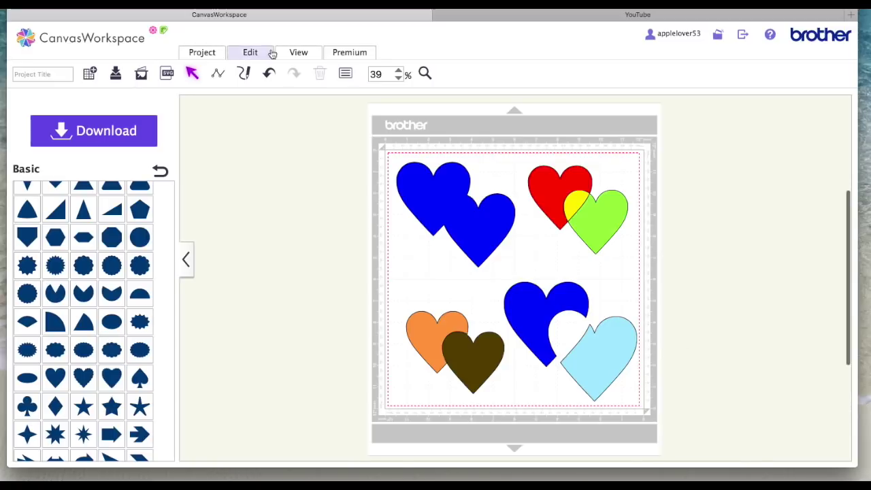
Step: Flip the welded blue hearts vertically and undo the flip
{"action": "left_click", "coordinate": [250, 54]}
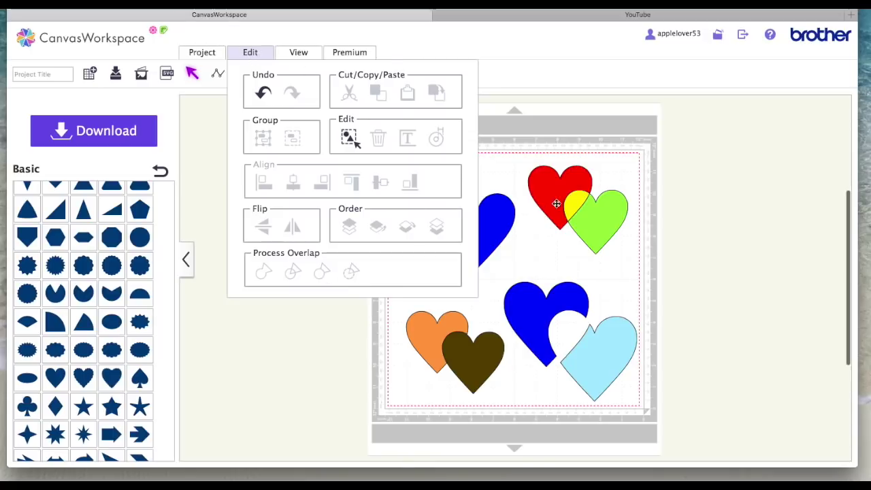
{"action": "left_click", "coordinate": [495, 218]}
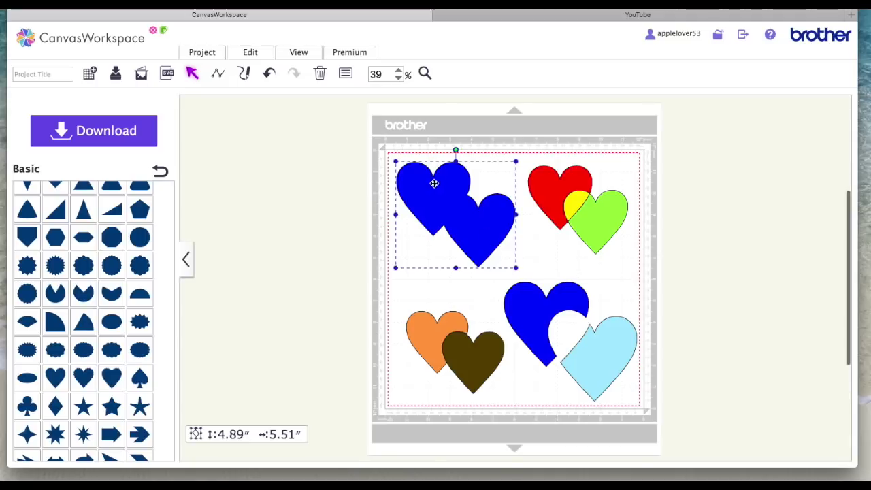
{"action": "left_click", "coordinate": [250, 53]}
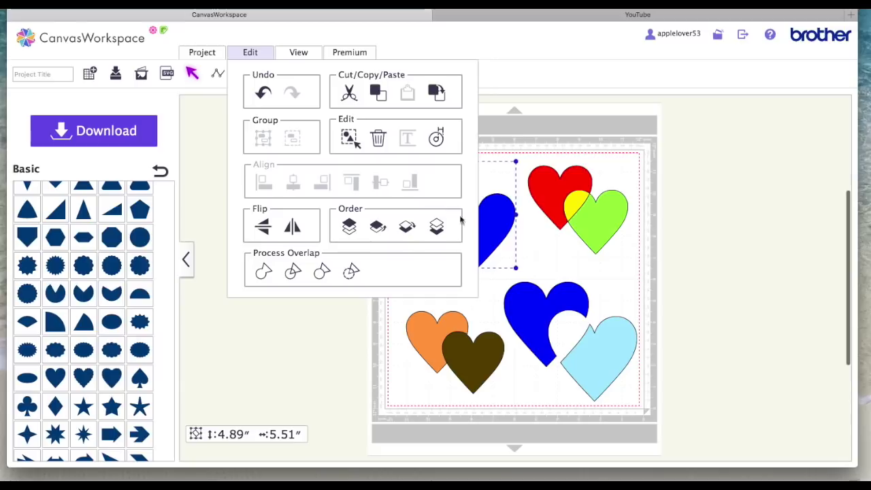
{"action": "scroll", "coordinate": [585, 270], "scroll_direction": "left", "scroll_amount": 3}
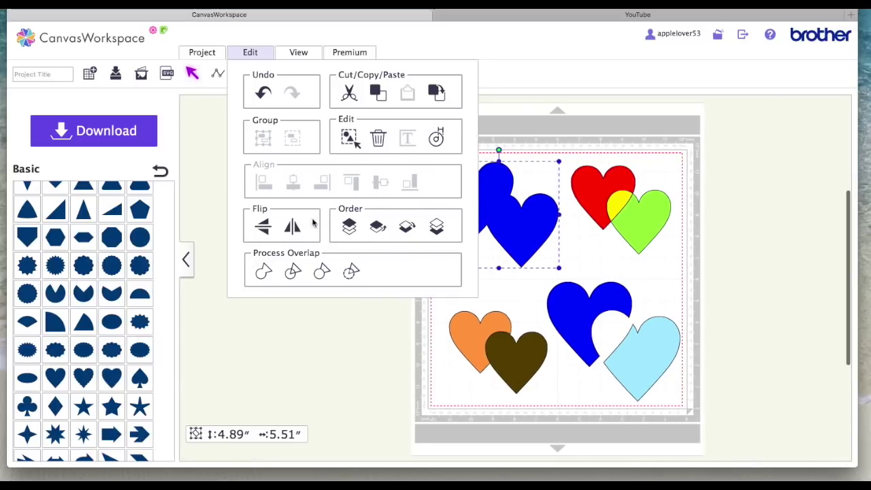
{"action": "left_click", "coordinate": [264, 230]}
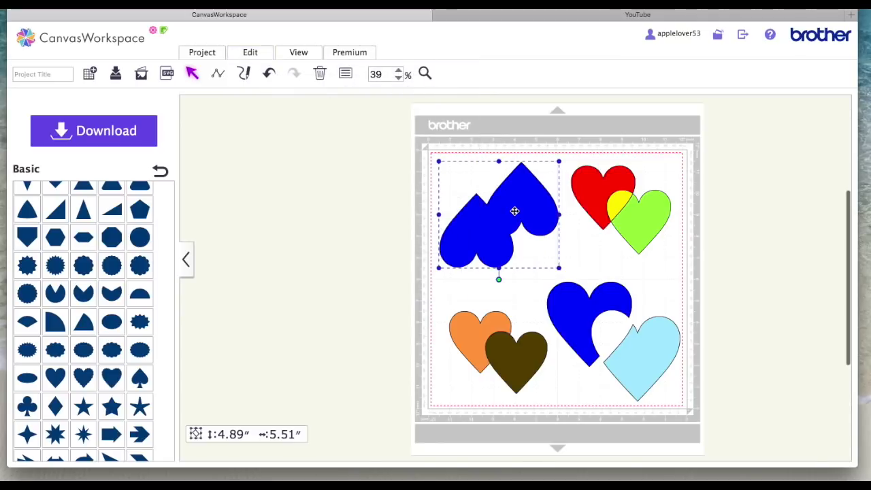
{"action": "left_click", "coordinate": [270, 74]}
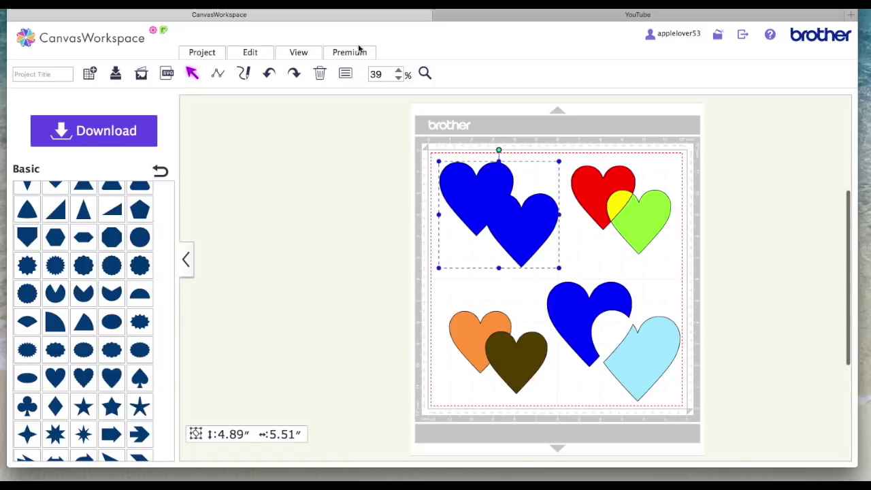
Step: Flip the welded blue hearts horizontally and deselect them
{"action": "left_click", "coordinate": [250, 53]}
{"action": "left_click", "coordinate": [292, 229]}
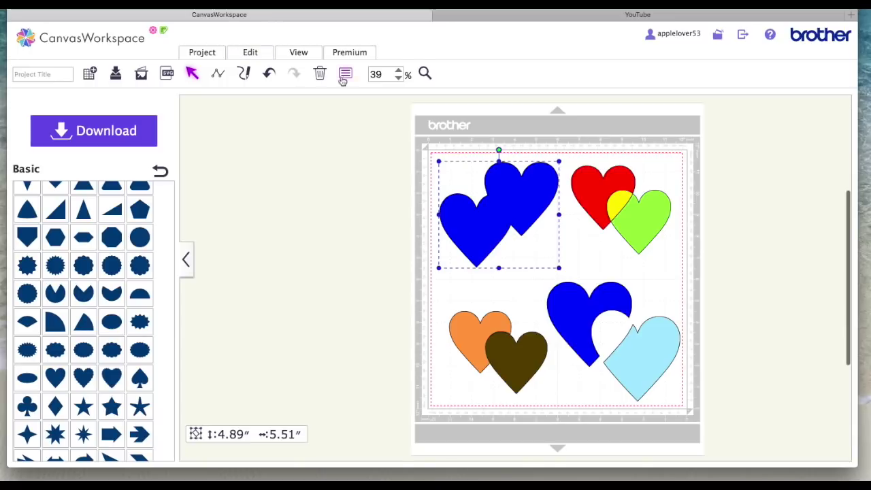
{"action": "key", "text": "Escape"}
Step: Duplicate the welded blue hearts and place the copy beyond the mat's upper-right edge
{"action": "left_click", "coordinate": [263, 55]}
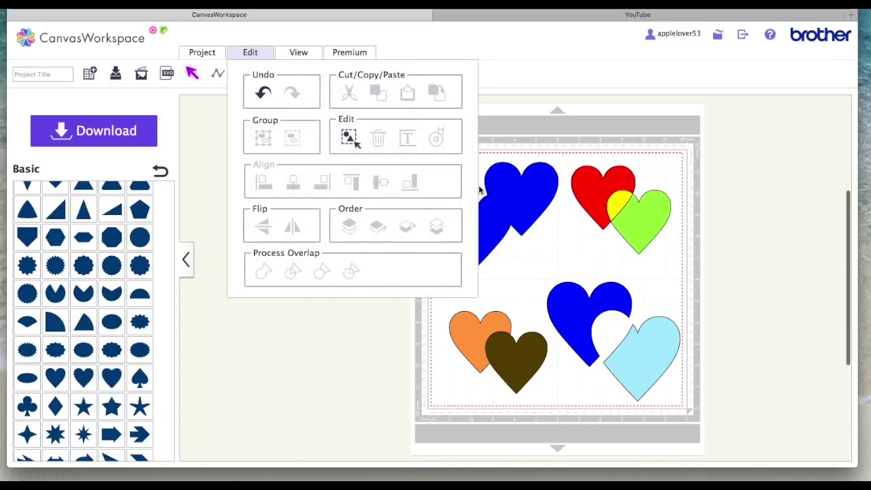
{"action": "left_click", "coordinate": [523, 188]}
{"action": "left_click", "coordinate": [250, 52]}
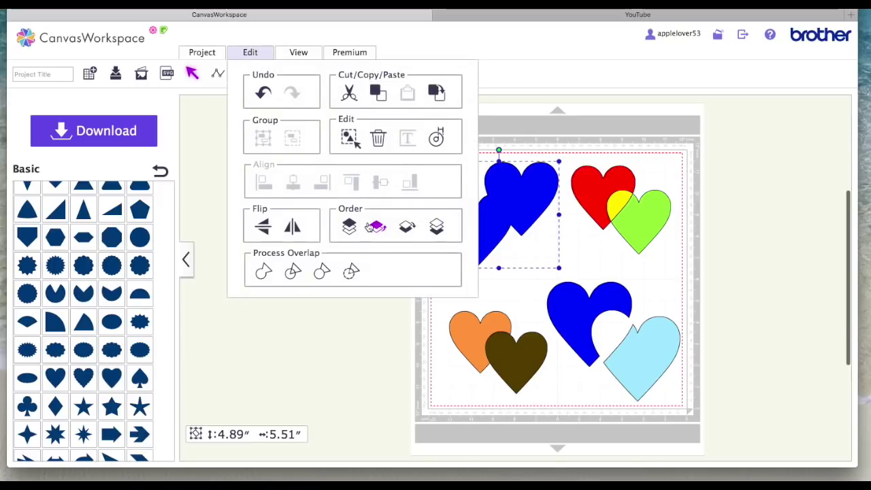
{"action": "left_click", "coordinate": [437, 92]}
{"action": "left_click_drag", "start_coordinate": [506, 197], "coordinate": [754, 146]}
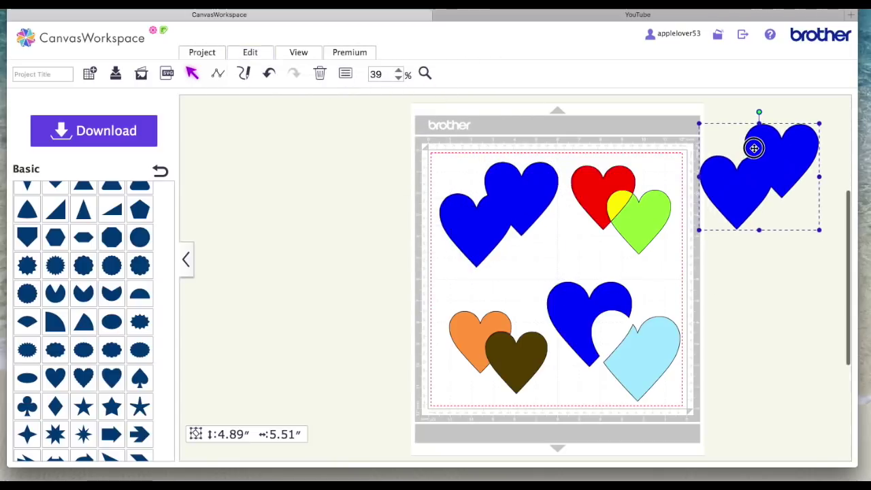
Step: Duplicate the welded blue hearts on the mat again and place the second copy directly below the first one
{"action": "left_click", "coordinate": [519, 197]}
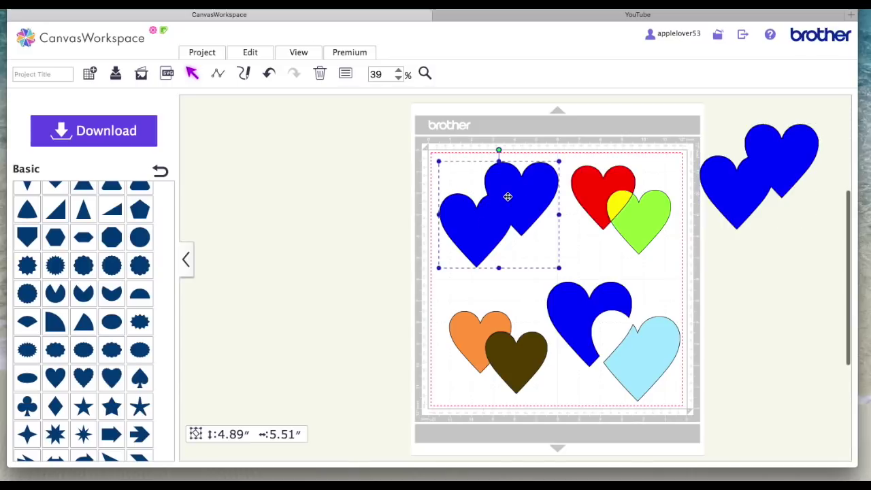
{"action": "right_click", "coordinate": [508, 196]}
{"action": "left_click", "coordinate": [562, 209]}
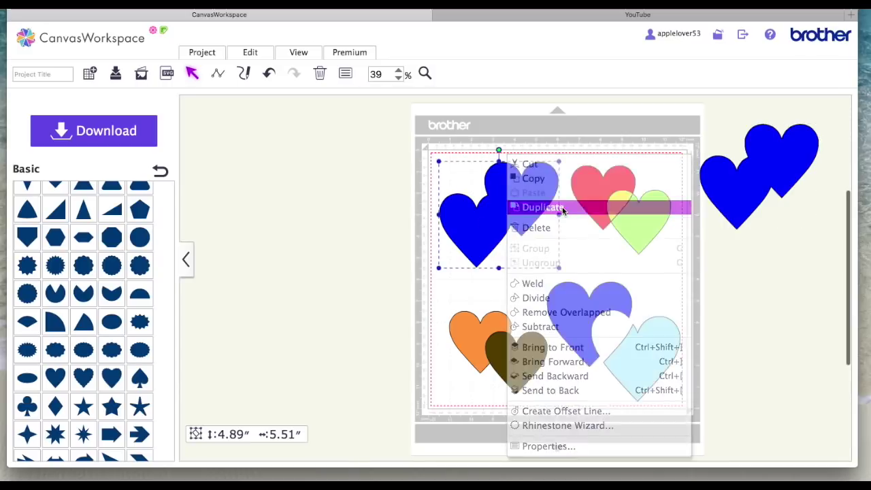
{"action": "left_click_drag", "start_coordinate": [521, 202], "coordinate": [774, 247]}
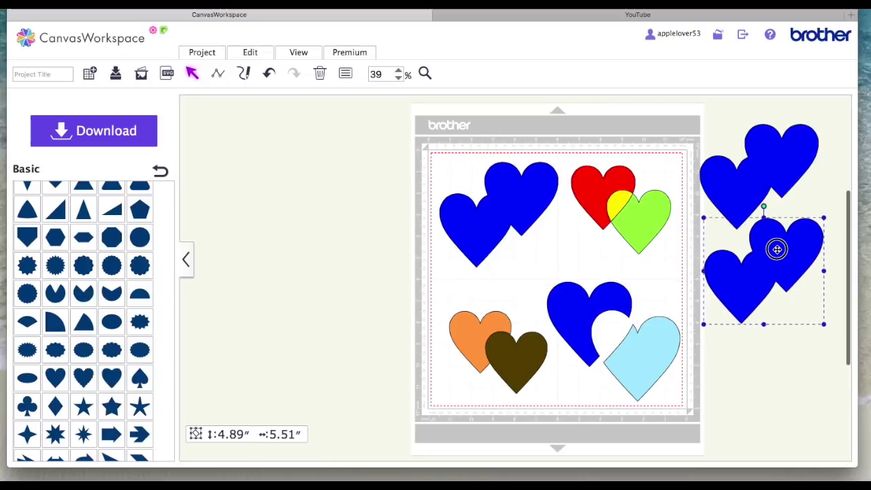
Step: Copy and paste the welded blue hearts from the mat, placing the third copy below the other two
{"action": "left_click", "coordinate": [493, 205]}
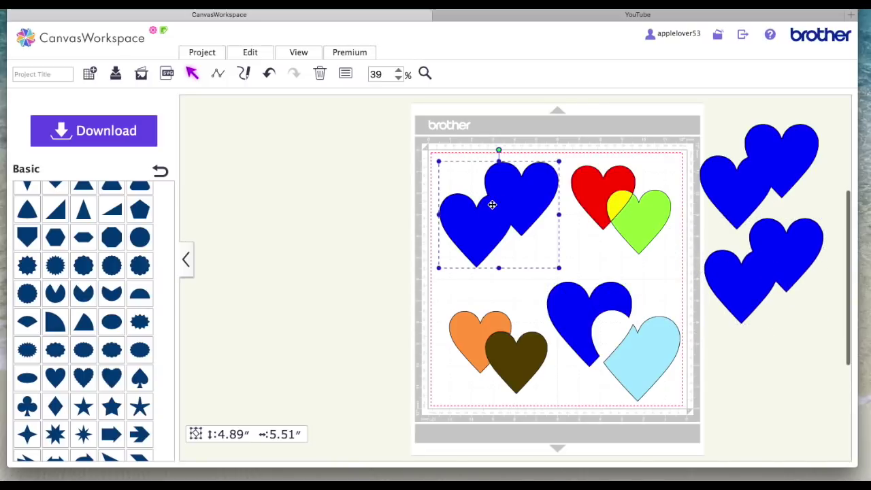
{"action": "key", "text": "ctrl+c"}
{"action": "key", "text": "ctrl+v"}
{"action": "left_click_drag", "start_coordinate": [546, 209], "coordinate": [792, 354]}
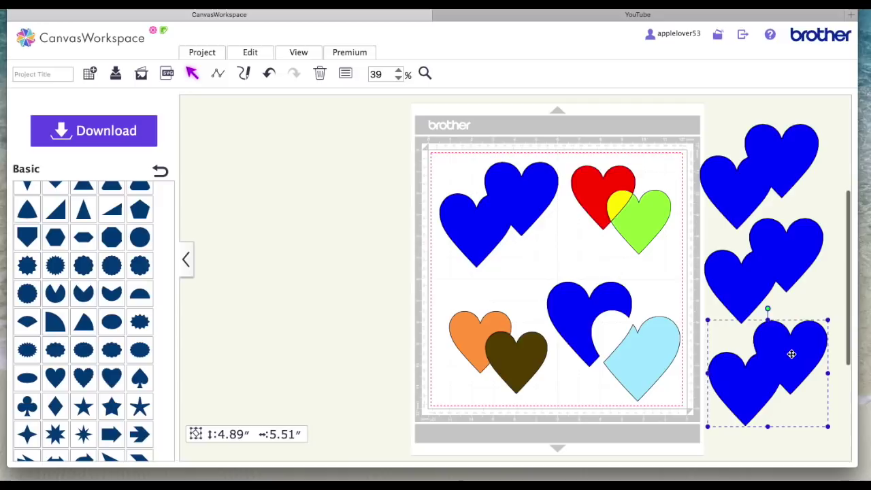
Step: Delete all three copies of the welded hearts beside the mat and undo the deletion
{"action": "left_click_drag", "start_coordinate": [721, 122], "coordinate": [828, 428]}
{"action": "key", "text": "Delete"}
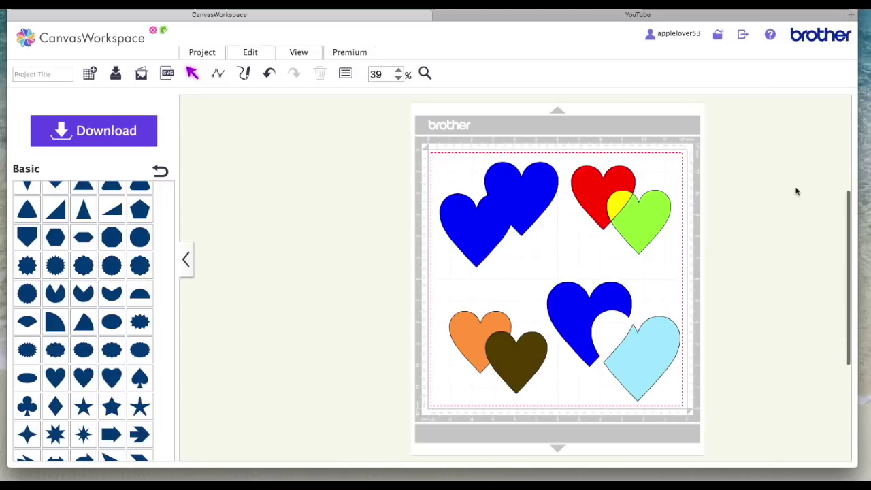
{"action": "left_click", "coordinate": [250, 55]}
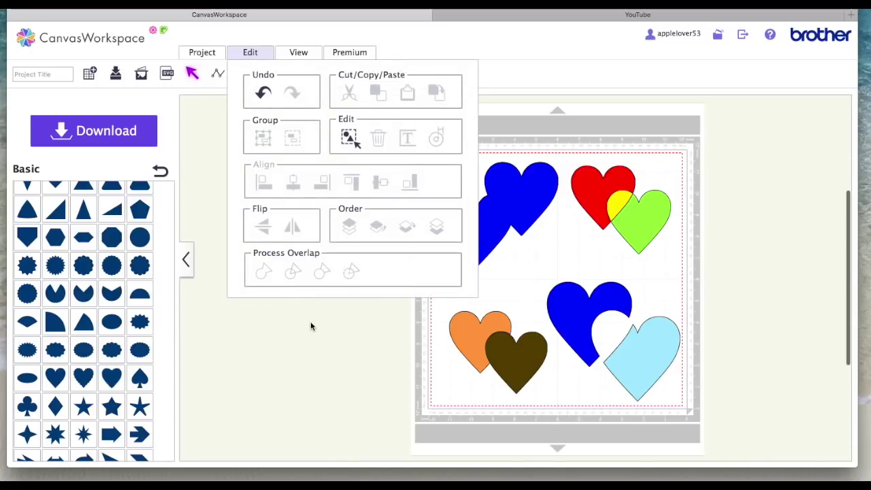
{"action": "left_click", "coordinate": [264, 93]}
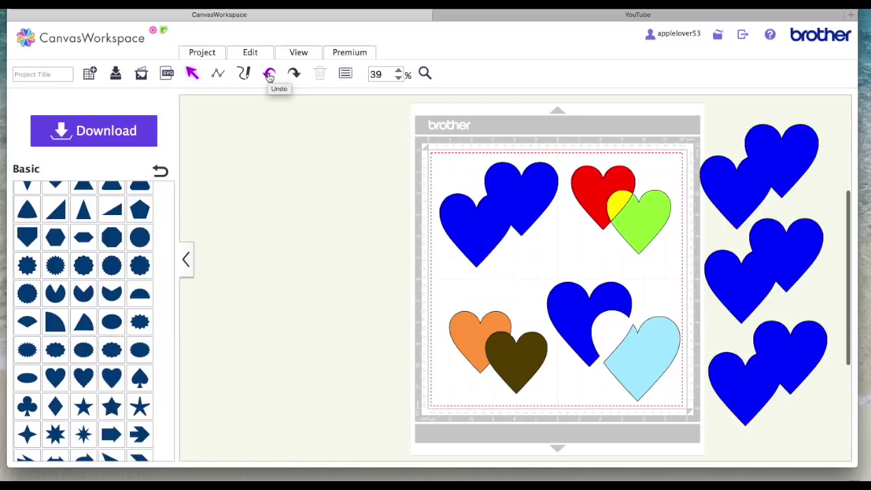
Step: Move the welded blue hearts from the mat to the empty area beyond its left edge
{"action": "left_click", "coordinate": [264, 54]}
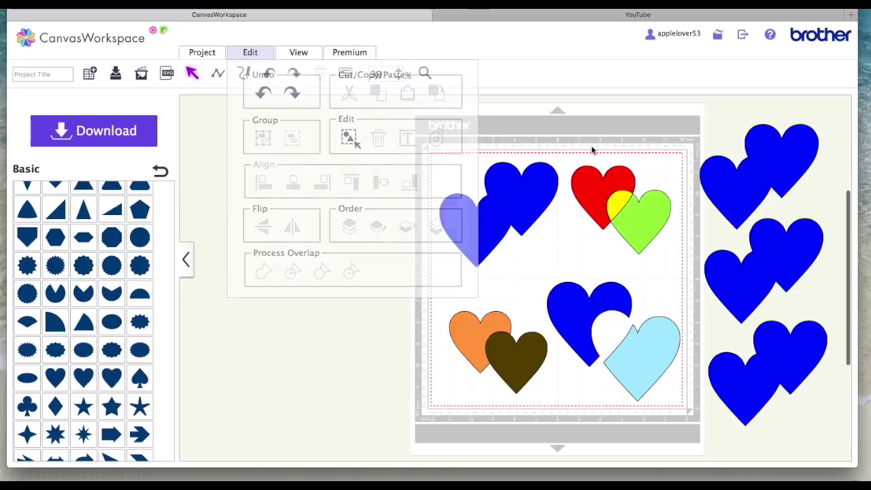
{"action": "key", "text": "ctrl+y"}
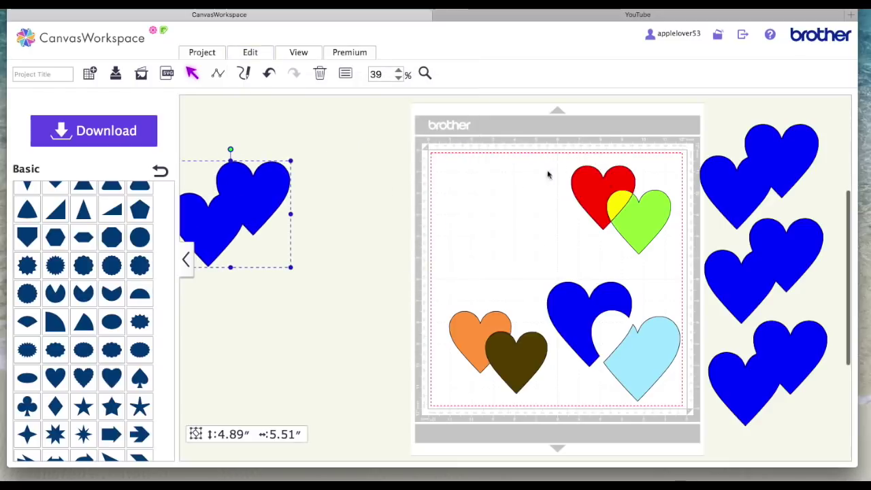
Step: Ungroup the red, yellow and green hearts in the upper right of the mat
{"action": "left_click", "coordinate": [652, 226]}
{"action": "right_click", "coordinate": [621, 195]}
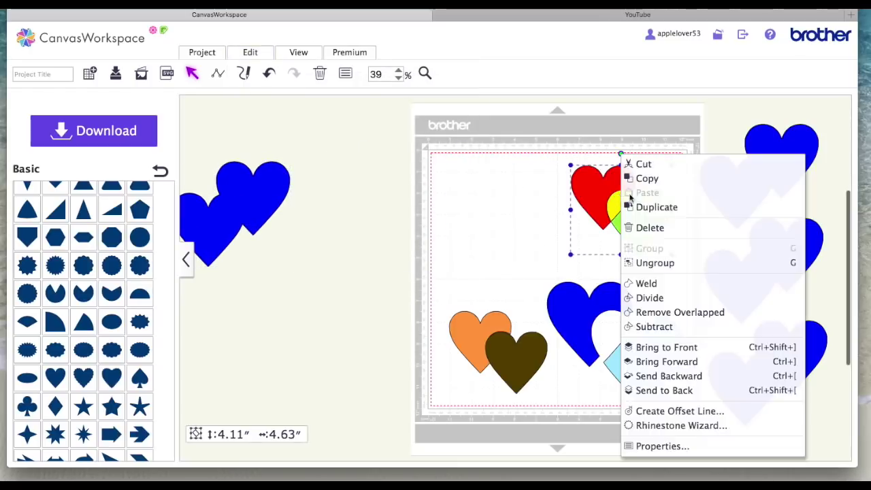
{"action": "left_click", "coordinate": [667, 261]}
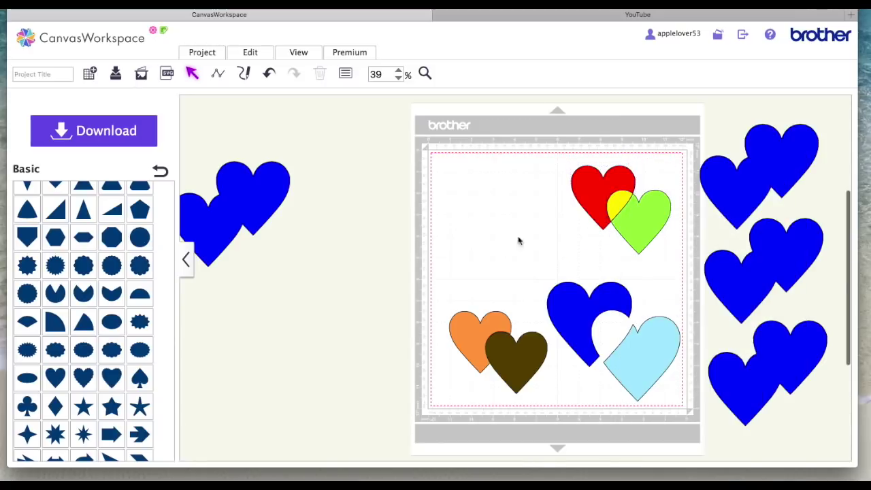
Step: Group the red, yellow and green hearts in the mat's upper right and ungroup them again
{"action": "left_click", "coordinate": [655, 214]}
{"action": "left_click", "coordinate": [621, 197]}
{"action": "left_click", "coordinate": [588, 185]}
{"action": "left_click", "coordinate": [539, 163]}
{"action": "left_click_drag", "start_coordinate": [543, 159], "coordinate": [681, 259]}
{"action": "left_click", "coordinate": [251, 53]}
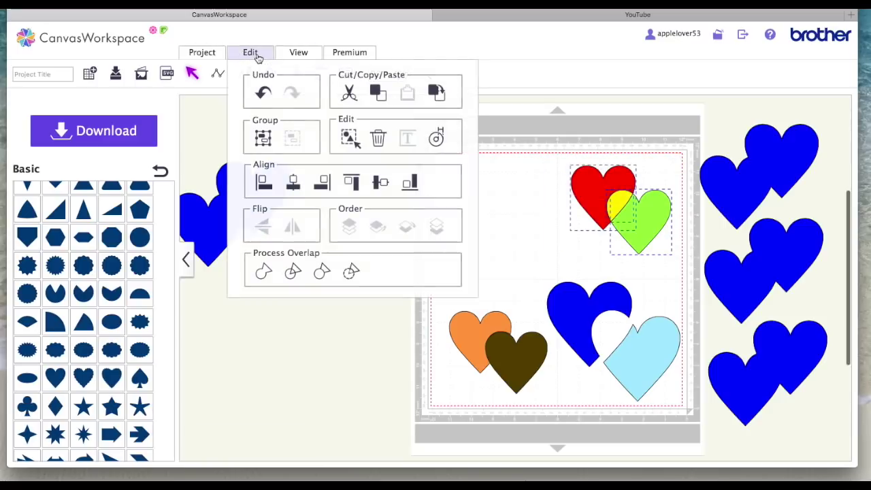
{"action": "left_click", "coordinate": [263, 137]}
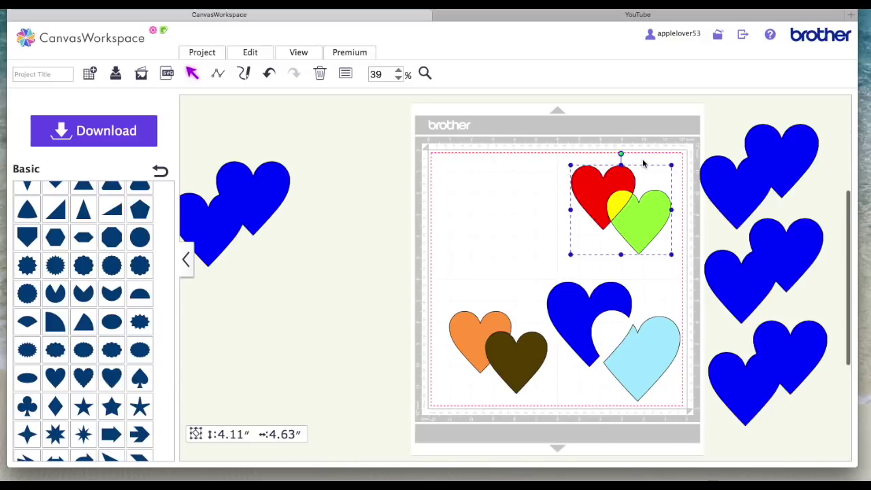
{"action": "right_click", "coordinate": [621, 199]}
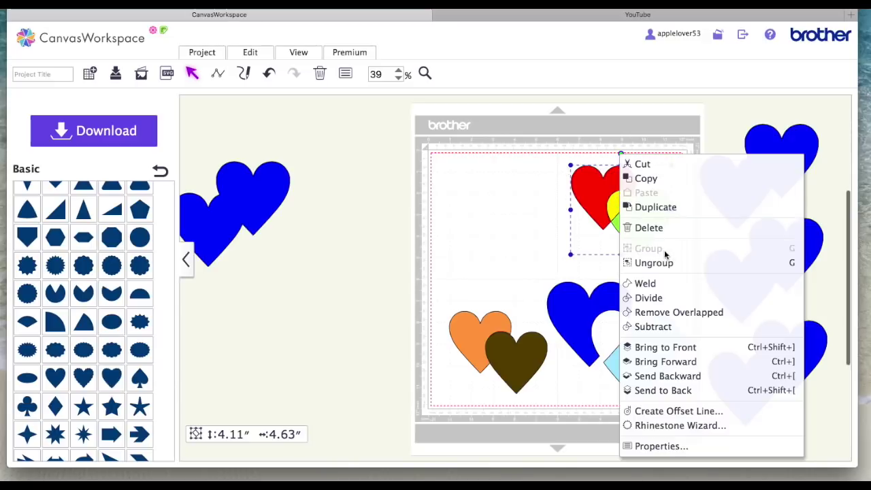
{"action": "left_click", "coordinate": [658, 262]}
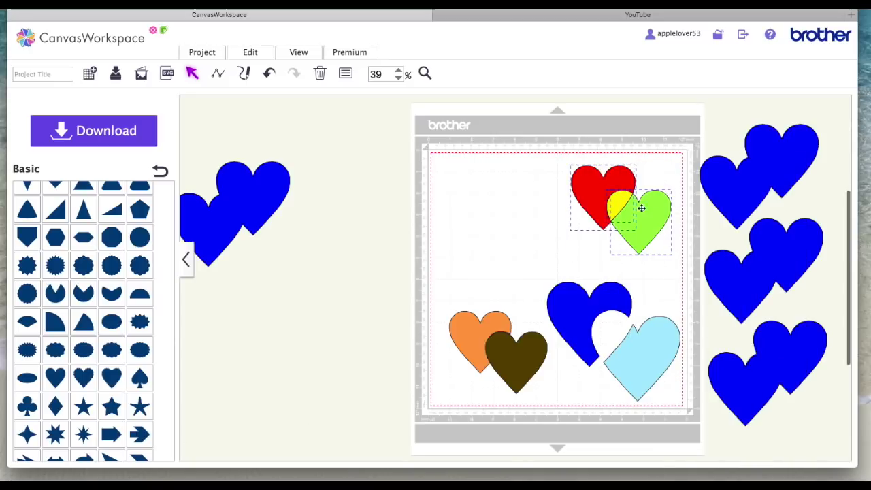
Step: Move the welded blue hearts from beyond the mat's left edge into the empty upper-left area of the mat
{"action": "left_click_drag", "start_coordinate": [260, 189], "coordinate": [527, 190]}
{"action": "left_click", "coordinate": [364, 188]}
Step: Delete the three welded blue heart copies beyond the mat's right edge, one at a time
{"action": "left_click", "coordinate": [779, 156]}
{"action": "key", "text": "Delete"}
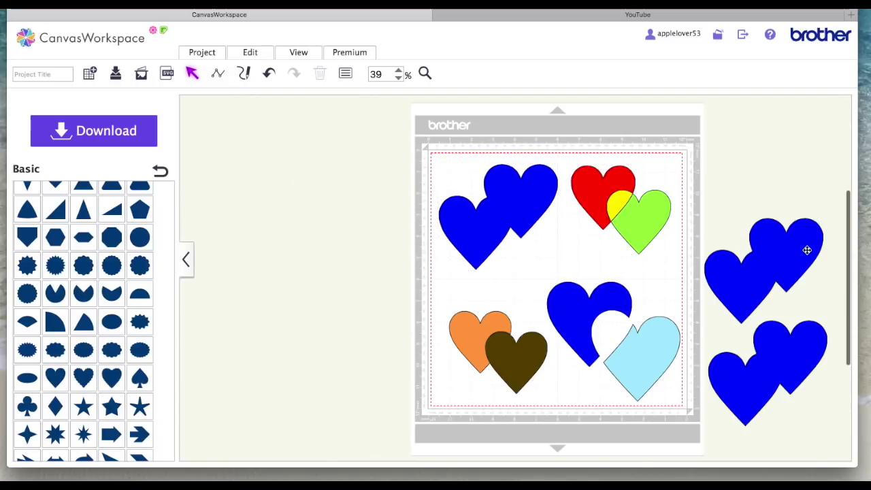
{"action": "left_click", "coordinate": [807, 249]}
{"action": "key", "text": "Delete"}
{"action": "left_click", "coordinate": [783, 363]}
{"action": "key", "text": "Delete"}
{"action": "left_click", "coordinate": [352, 215]}
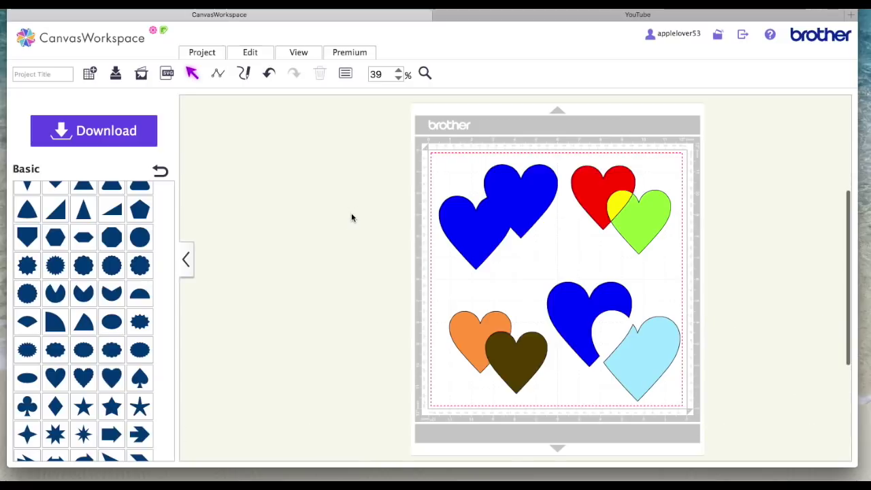